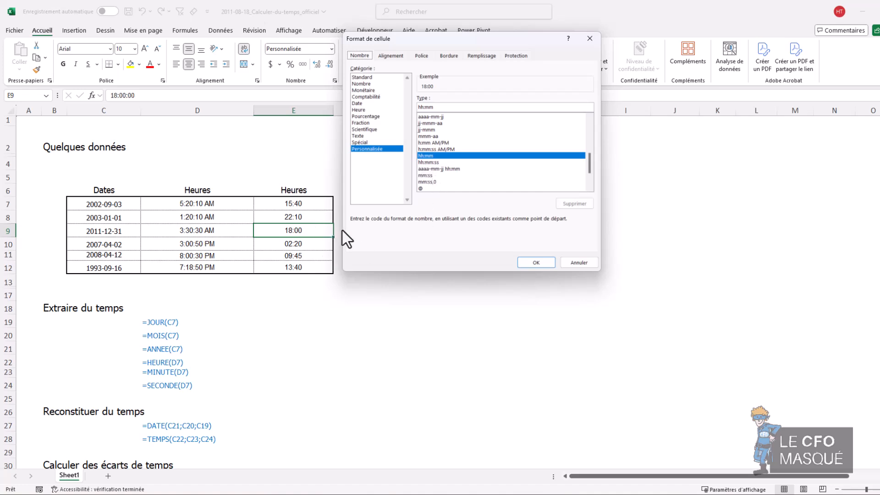
- Confirm the hh:mm custom format for cell E9, and extract the day of the first date into C19 with =JOUR(C7)
click(534, 265)
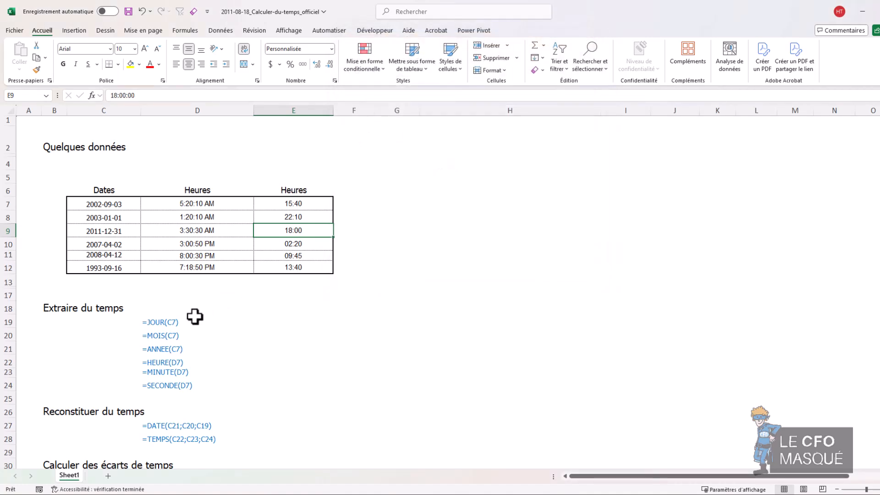
click(100, 324)
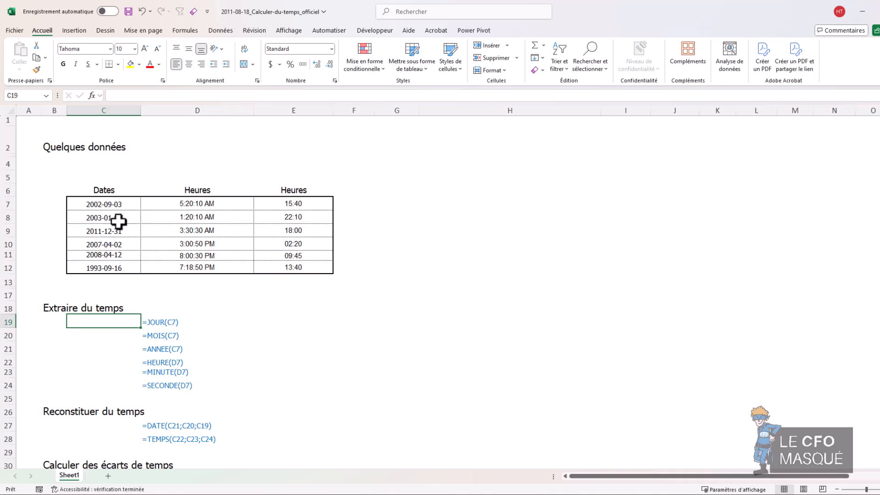
text(=j)
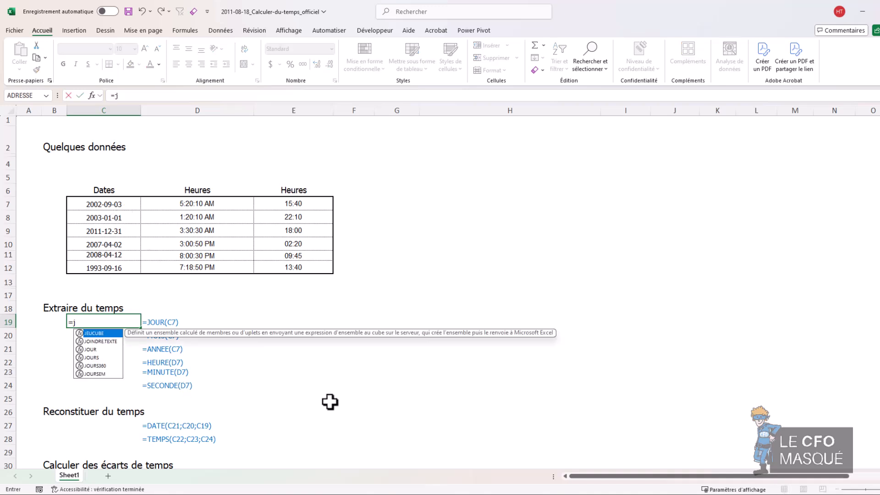
text(our()
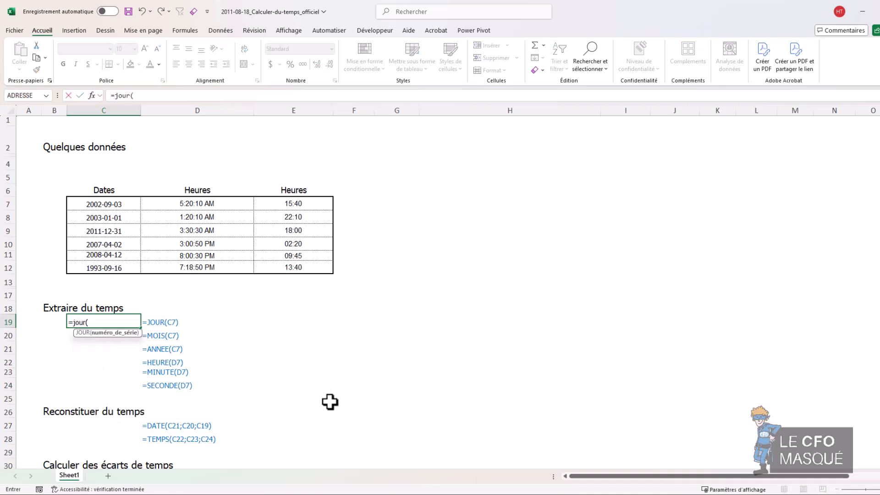
click(113, 203)
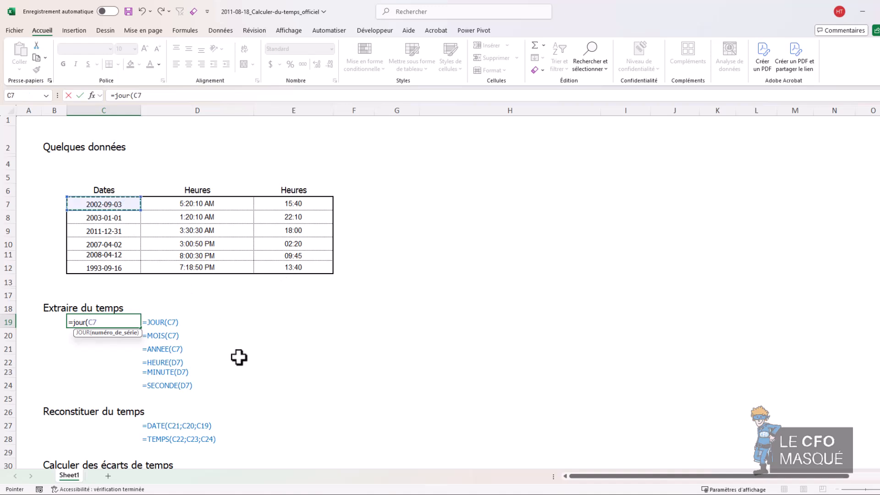
key(Return)
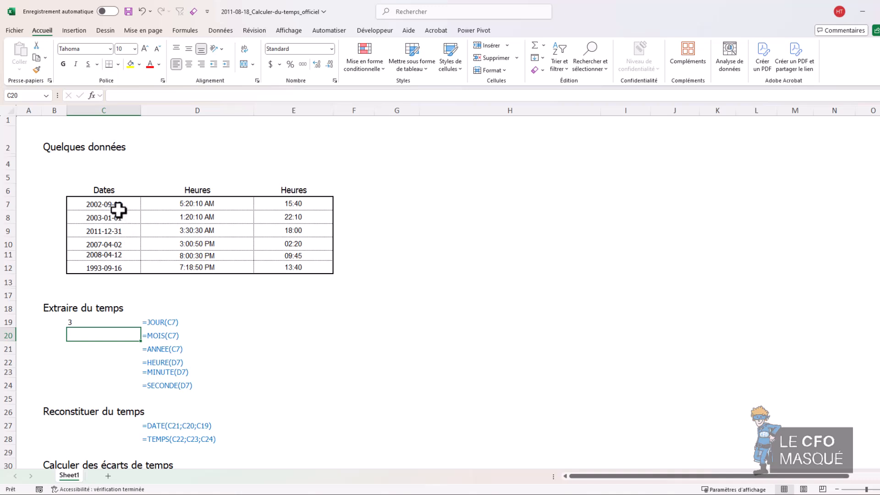
- Extract the month of the first date into cell C20 with the formula =MOIS(C7)
click(87, 324)
key(Down)
text(=mois()
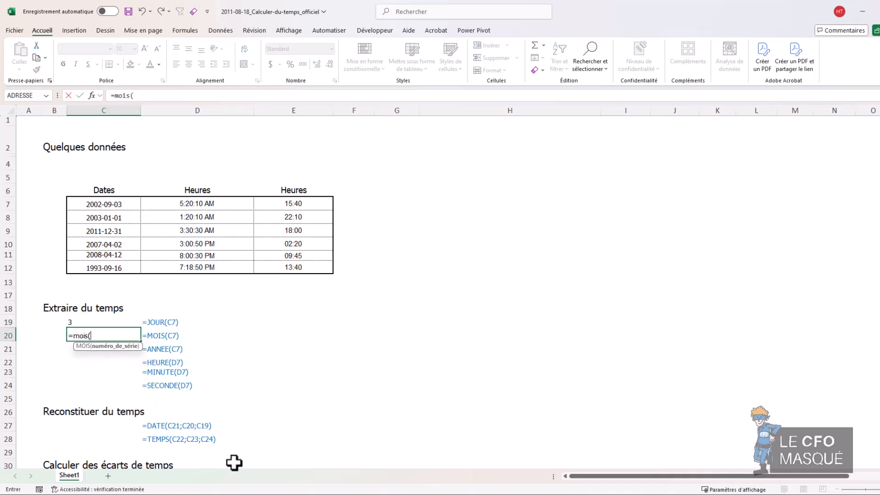
click(113, 202)
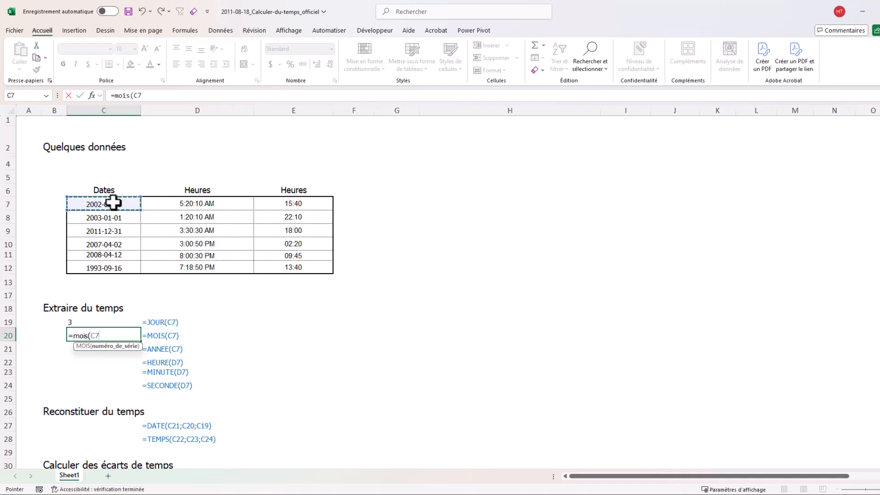
text())
key(Return)
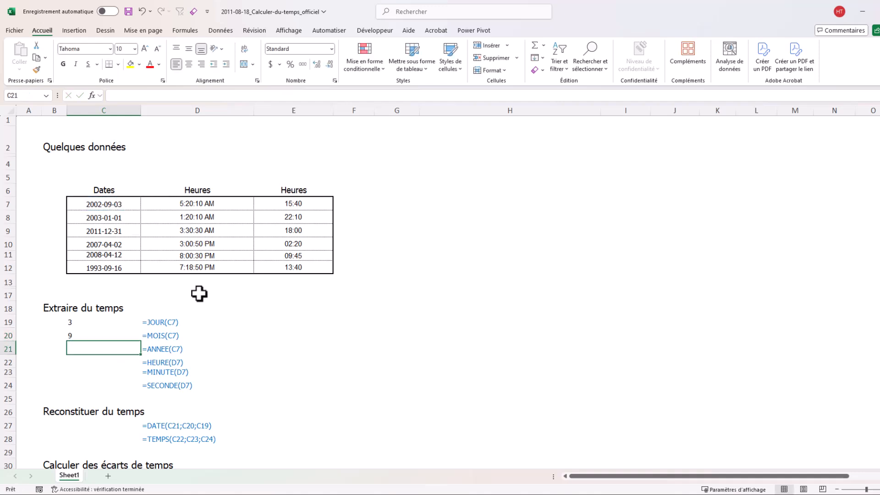
- Extract the year of the first date into cell C21 with the formula =ANNEE(C7)
text(=annee)
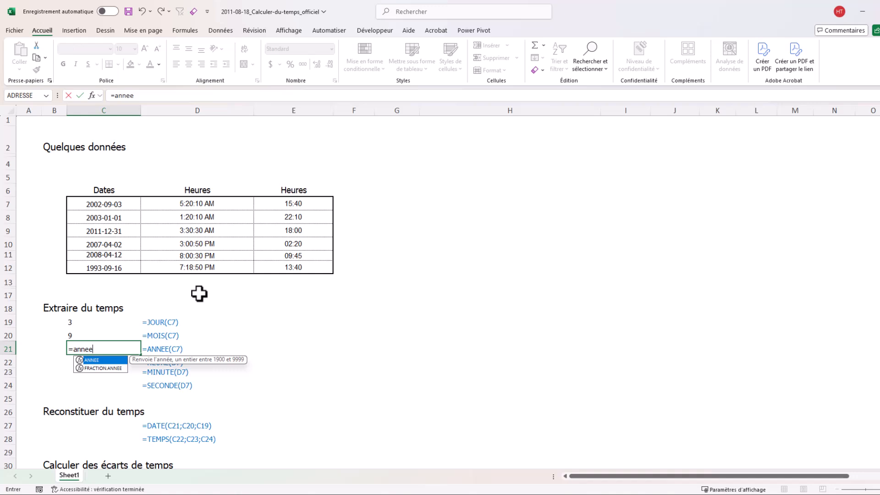
text(()
click(116, 213)
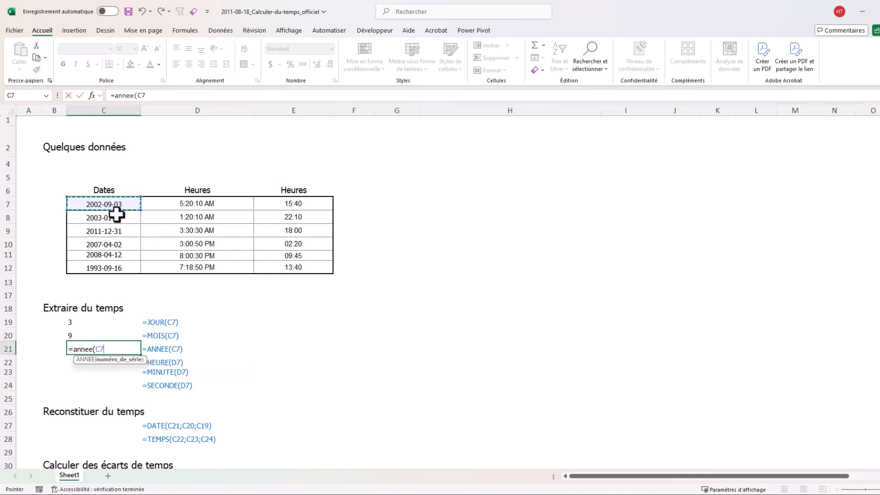
text())
key(Return)
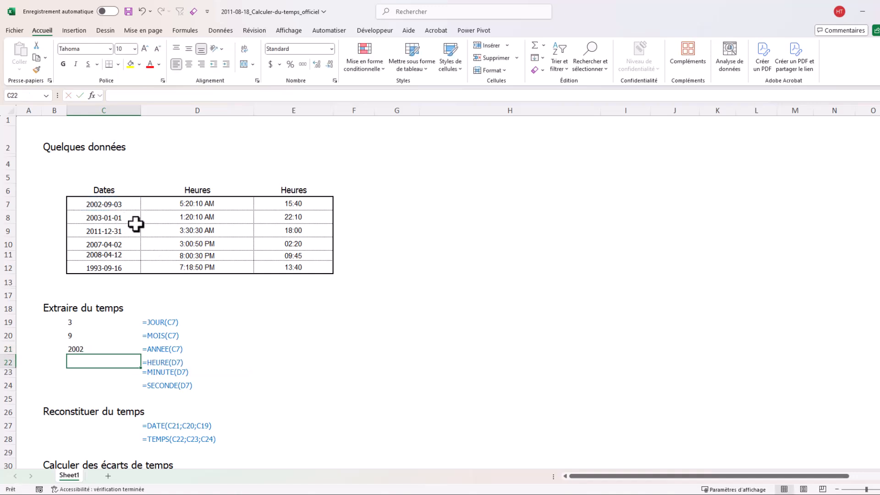
- Extract the hour of the first time in column D into cell C22 with the formula =HEURE(D7)
text(=heure()
click(214, 208)
text())
key(Return)
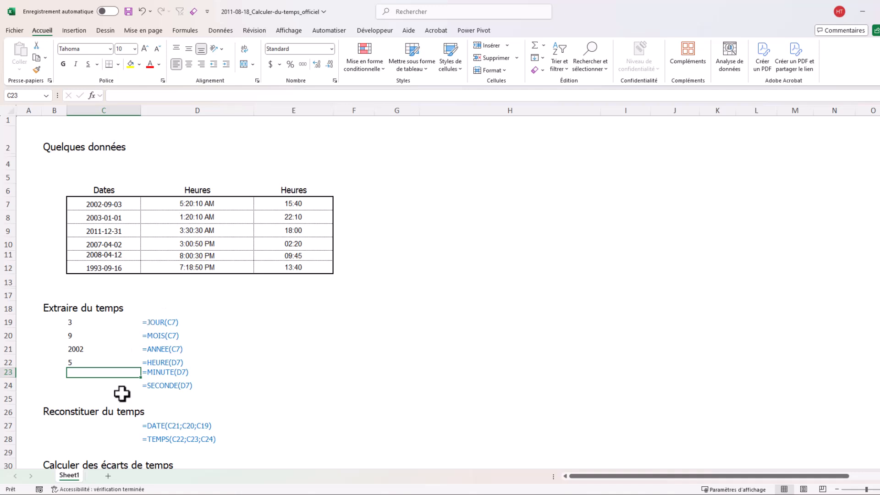
- Extract the minutes of the first time in column D into cell C23 with the formula =MINUTE(D7)
text(=minute()
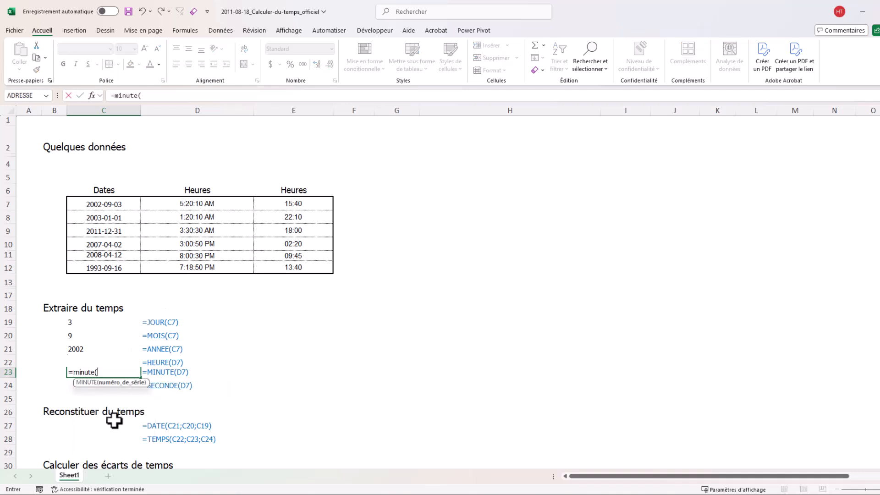
click(180, 203)
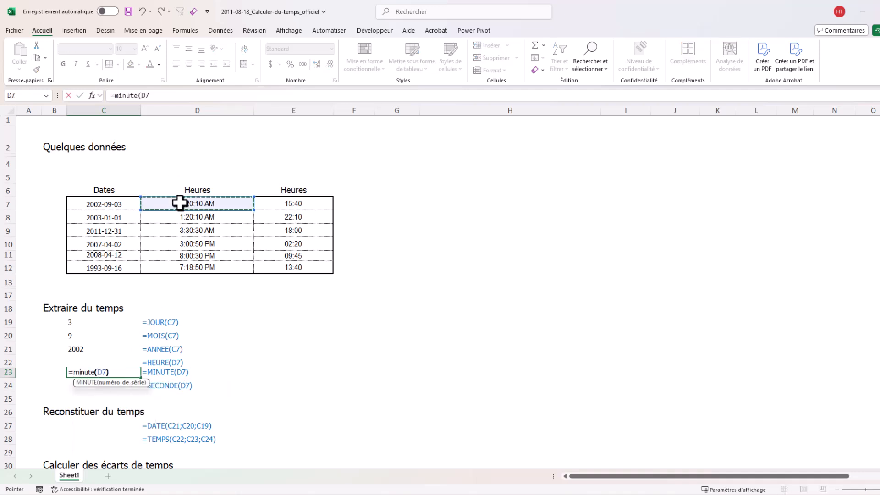
text())
key(Return)
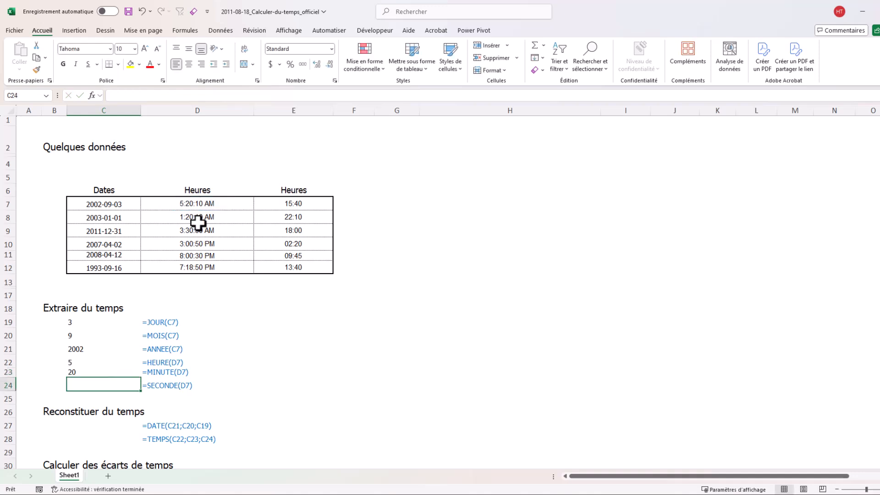
- Extract the seconds of the time in D7 into cell C24 with =SECONDE(D7), and review the formulas in C22 to C24
text(=seconde()
click(225, 204)
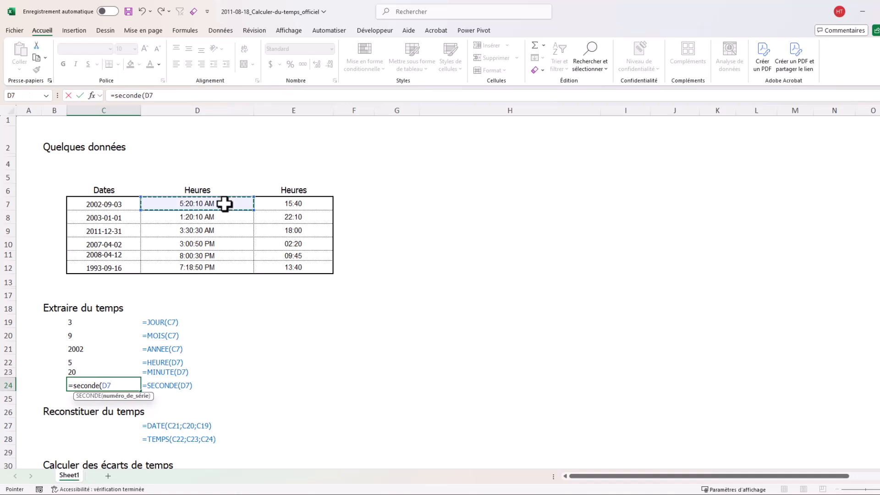
text())
key(Return)
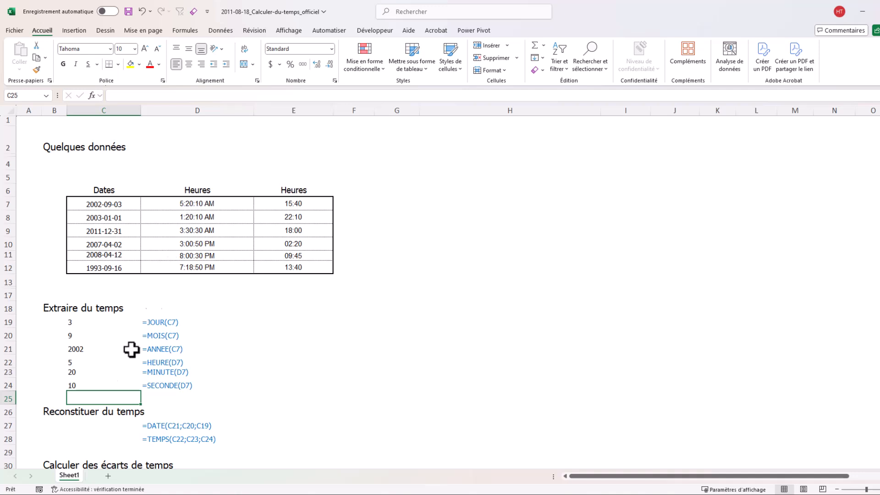
click(98, 362)
click(95, 373)
click(103, 386)
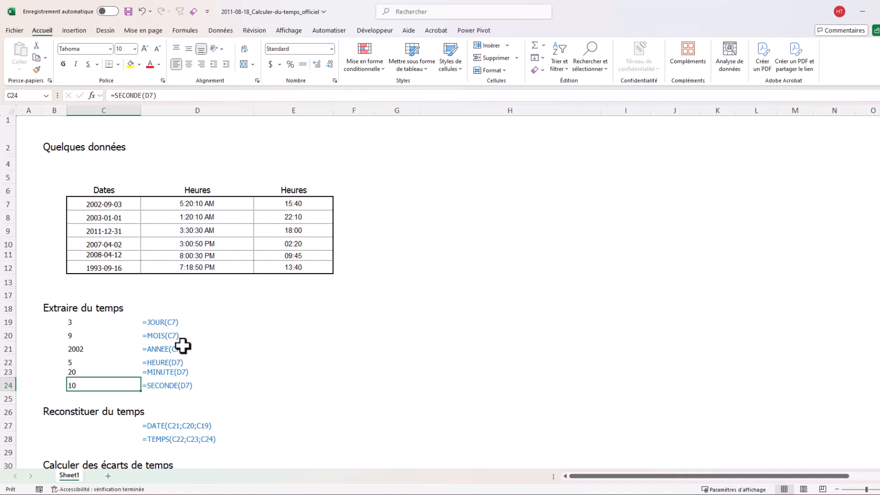
- Rebuild the date in cell C27 from the extracted year, month and day with =DATE(C21;C20;C19), and compare it with C7
click(77, 426)
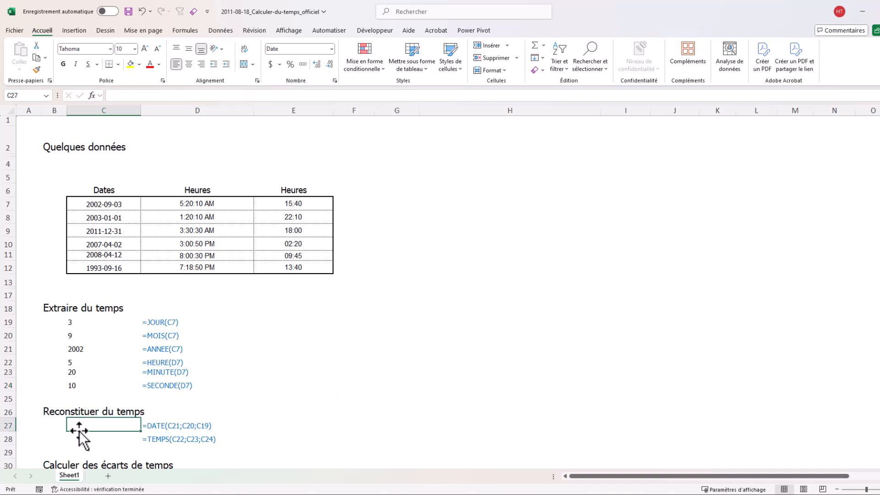
text(=)
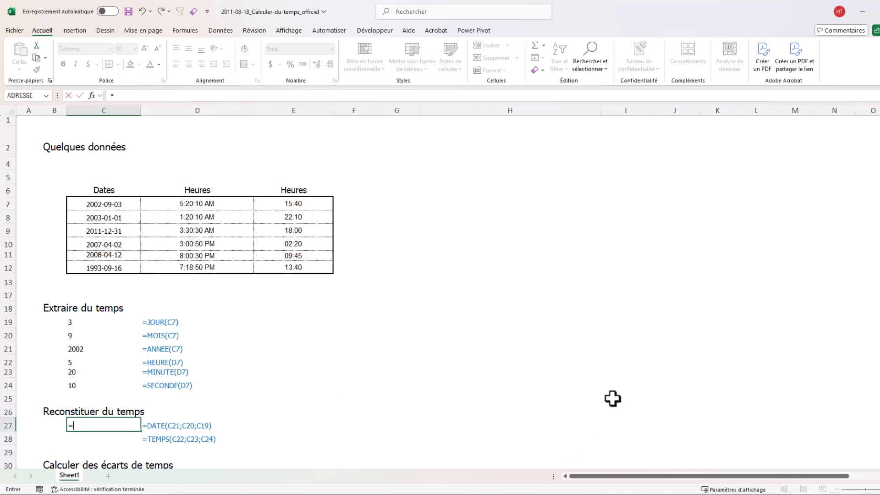
text(date()
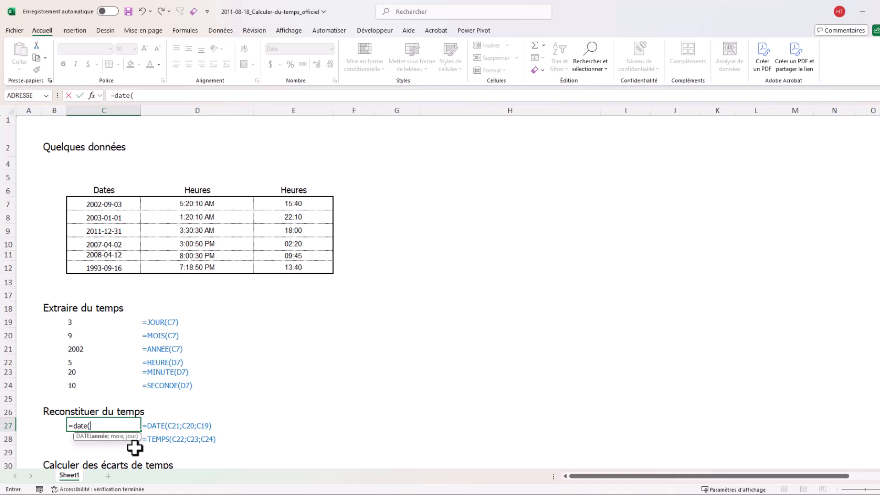
click(74, 349)
text(;)
click(82, 335)
text(;)
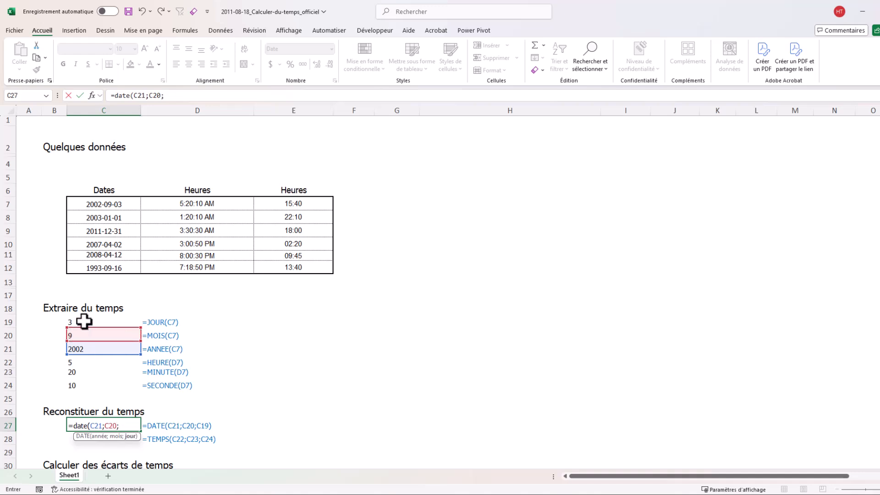
click(79, 322)
text())
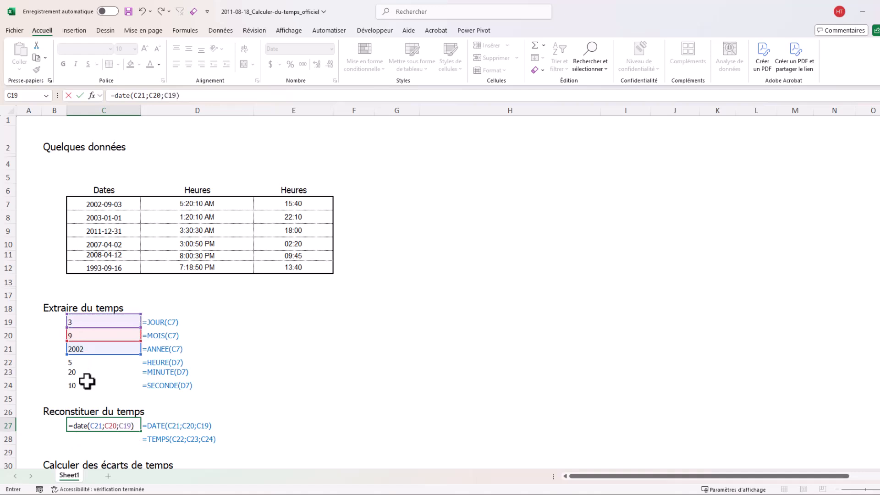
key(Return)
click(118, 202)
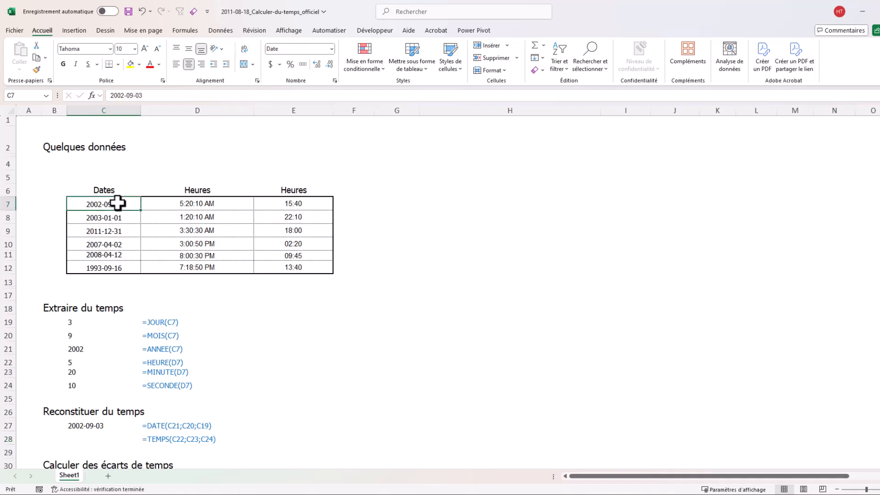
click(79, 426)
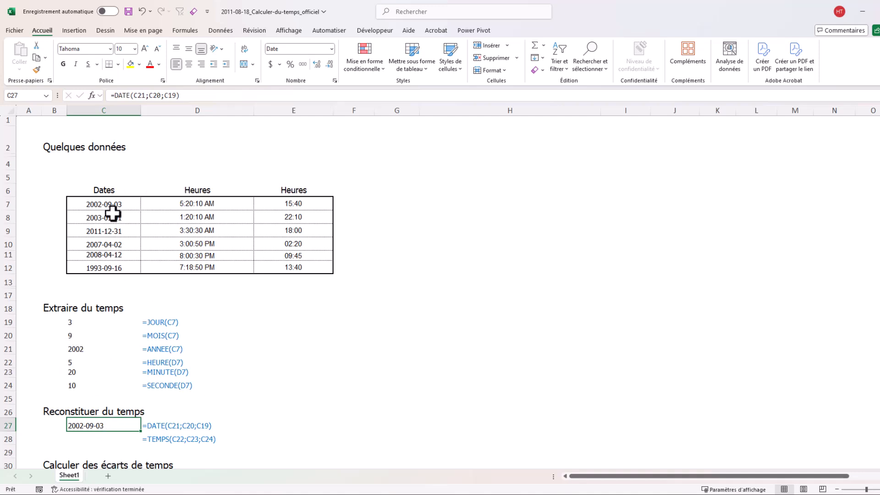
- Rebuild the time in cell C28 from the extracted hour, minutes and seconds with =TEMPS(C22;C23;C24), and review the formulas in C27 and C28
click(118, 438)
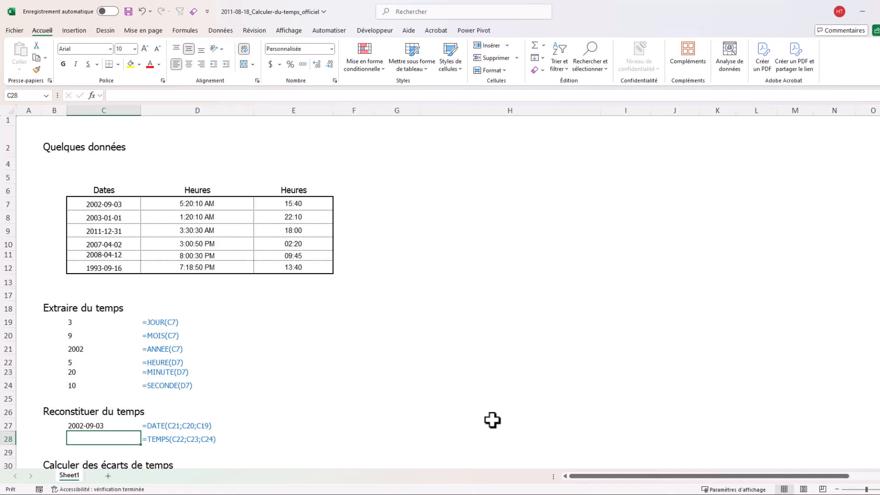
text(=temps()
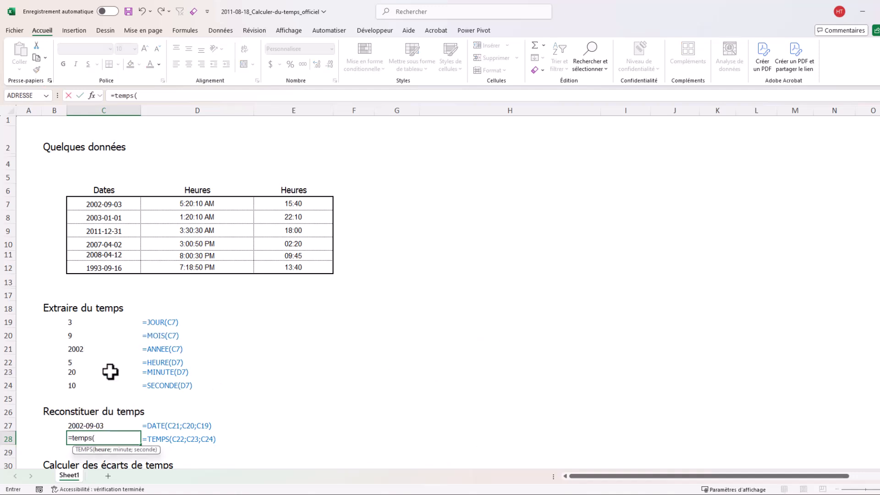
click(73, 364)
text(;)
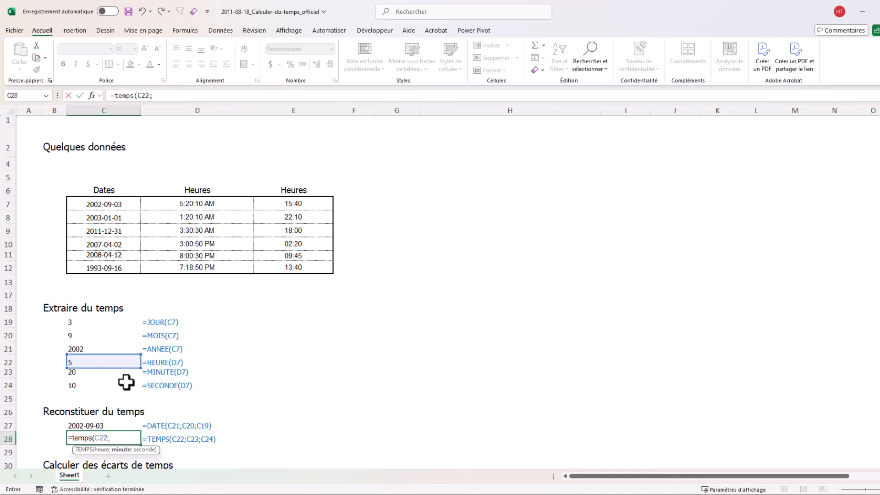
click(105, 372)
text(;)
click(101, 384)
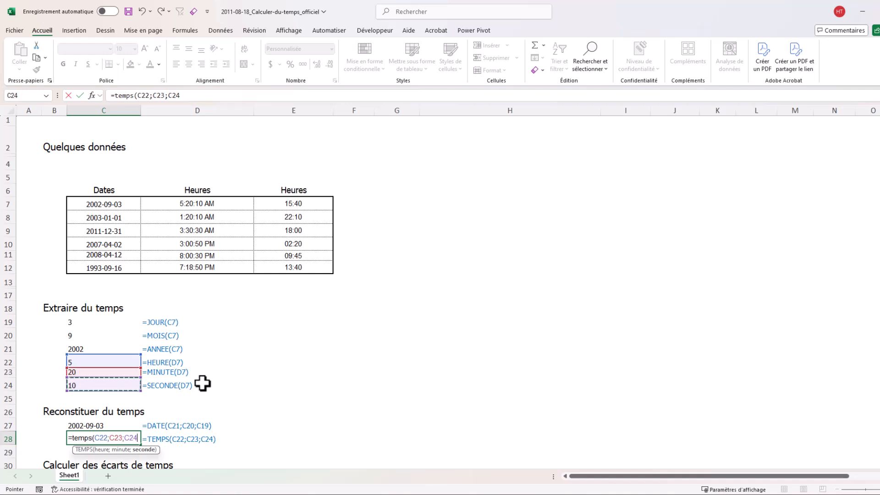
key(Return)
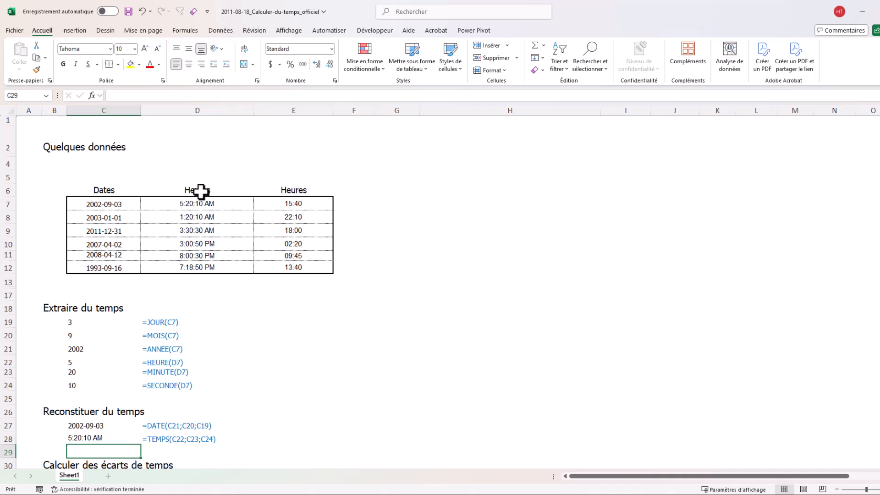
click(118, 427)
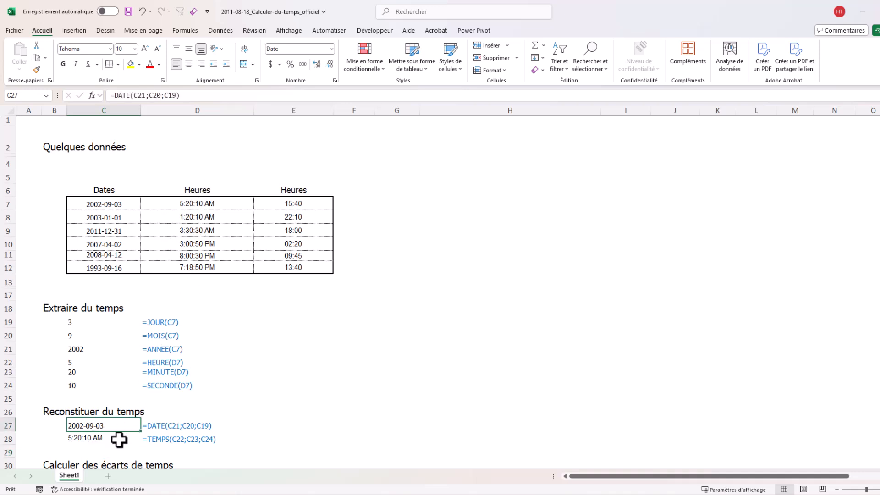
click(110, 439)
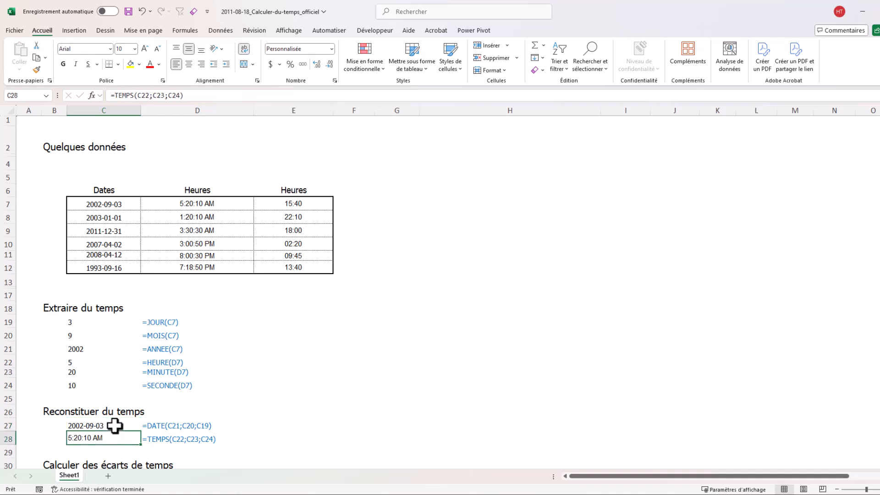
click(115, 426)
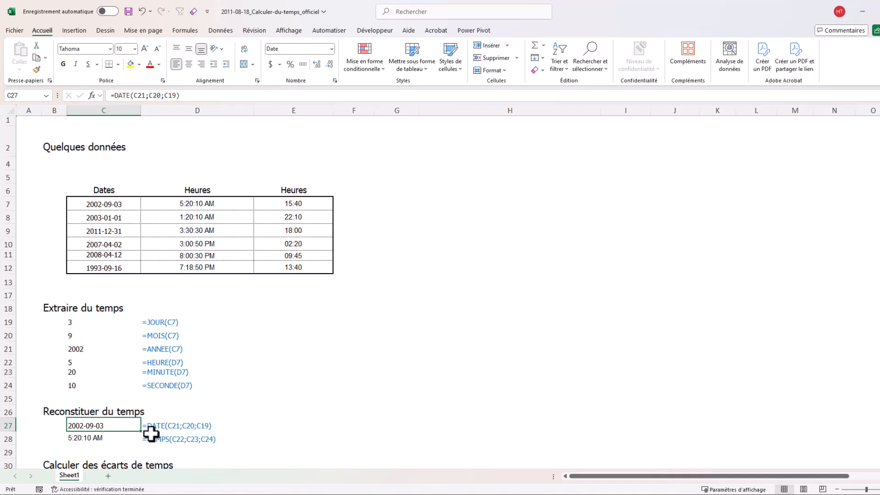
click(109, 439)
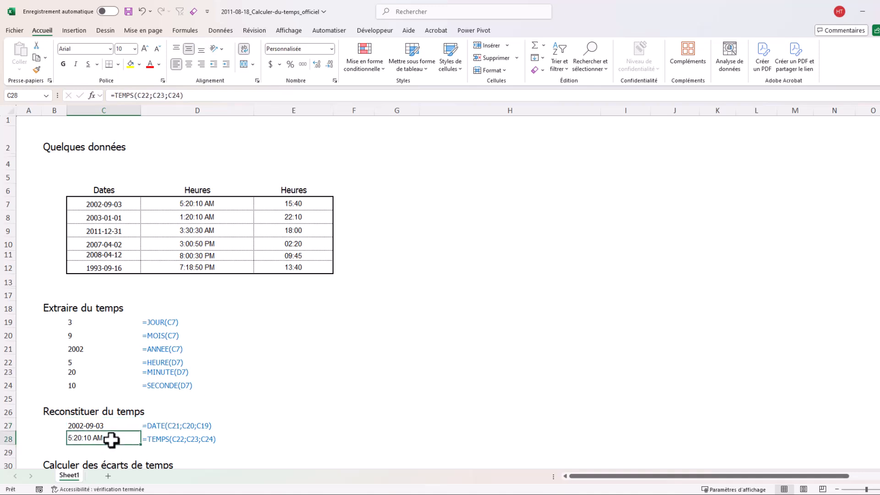
- Calculate the number of days between the first two dates in cell C31 with the formula =C8-C7
click(118, 426)
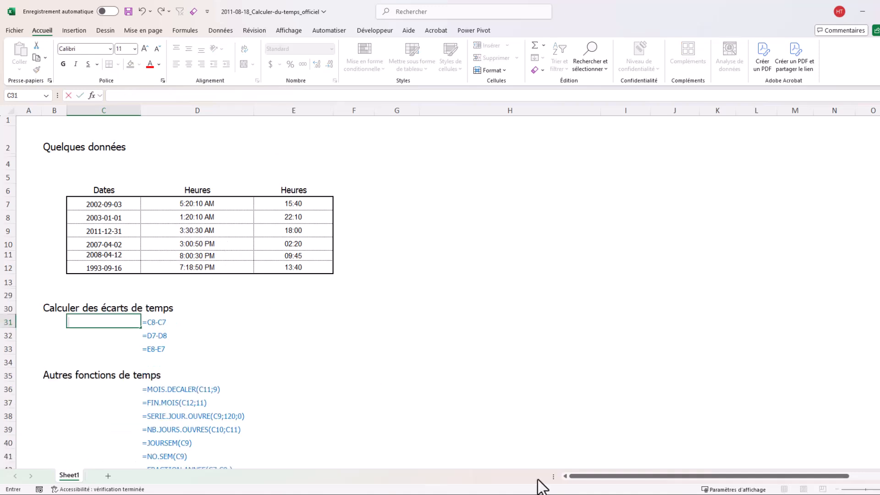
text(=)
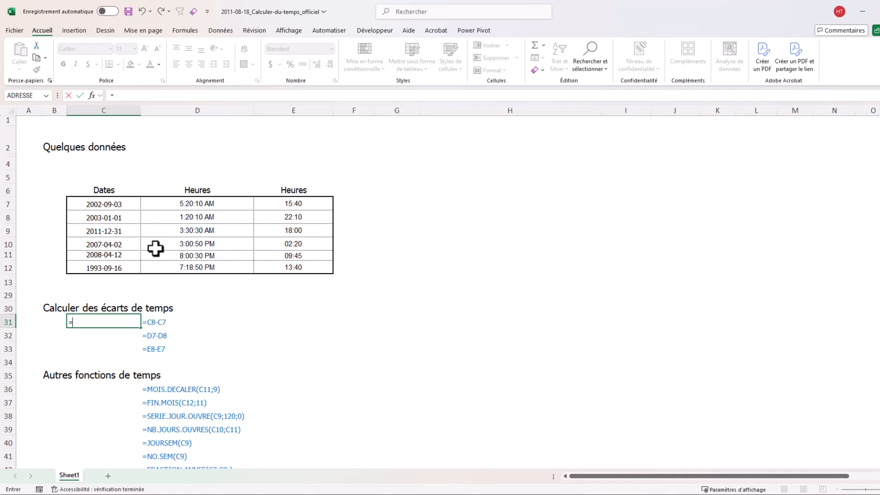
click(107, 218)
text(-)
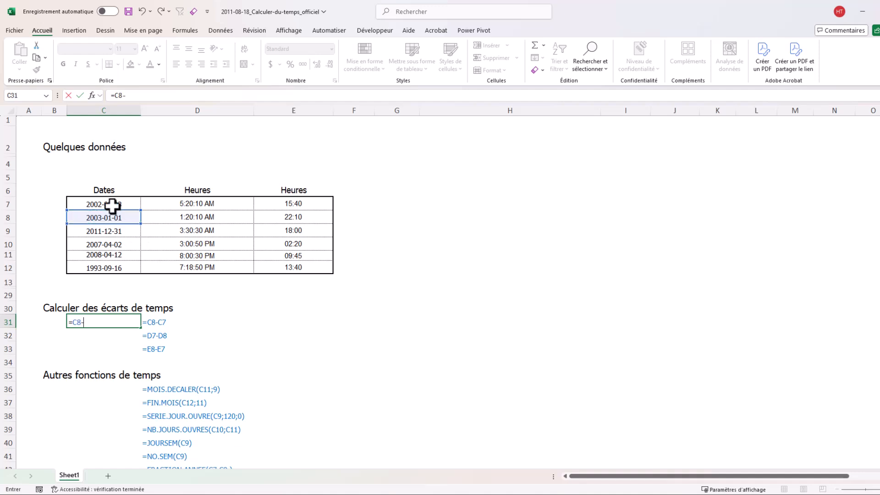
click(119, 205)
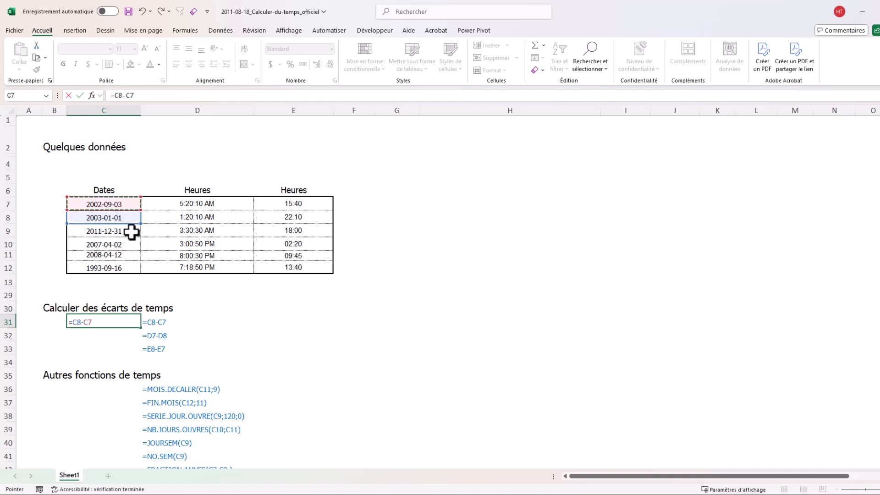
key(Return)
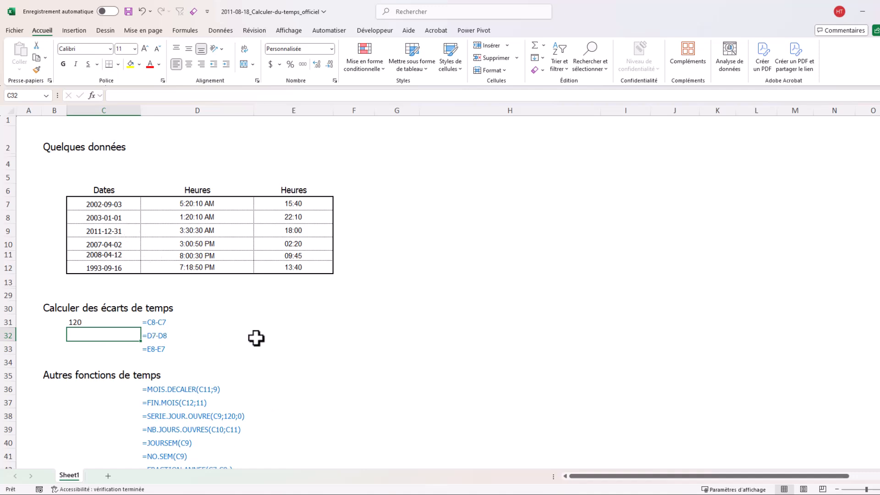
- Calculate the gap between the first two times of column D in cell C32 with the formula =D7-D8
text(=)
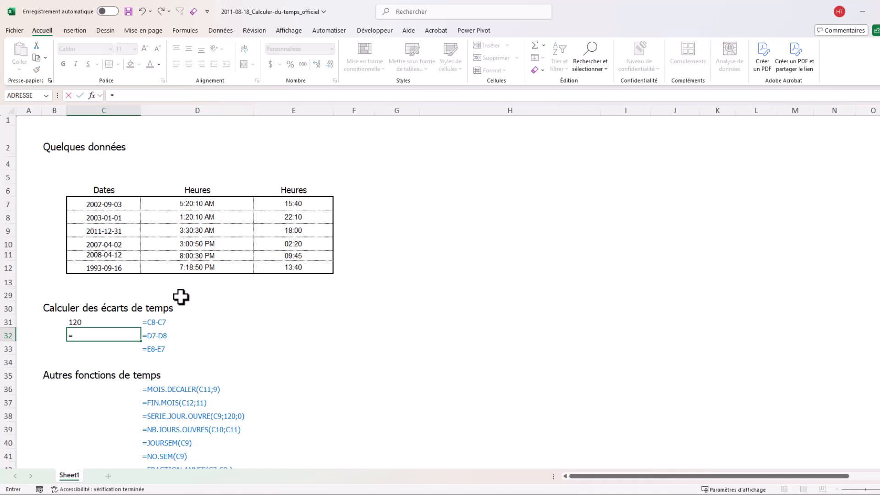
click(220, 204)
text(-)
click(158, 219)
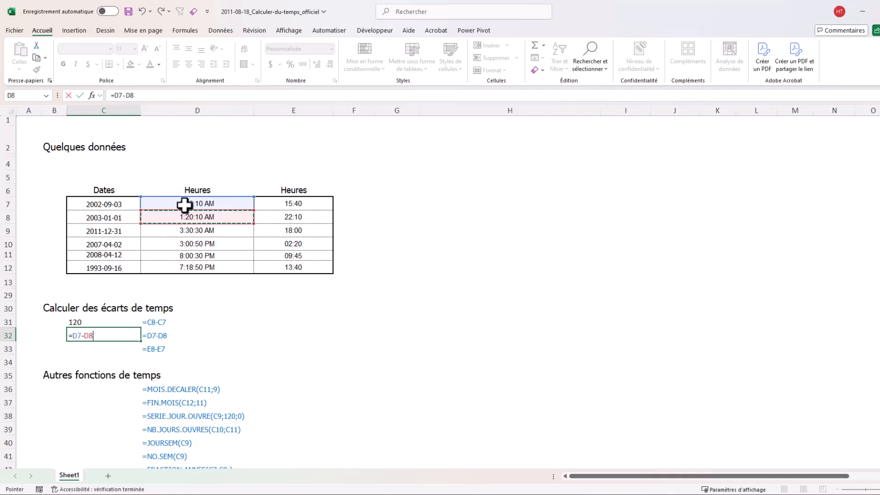
key(Return)
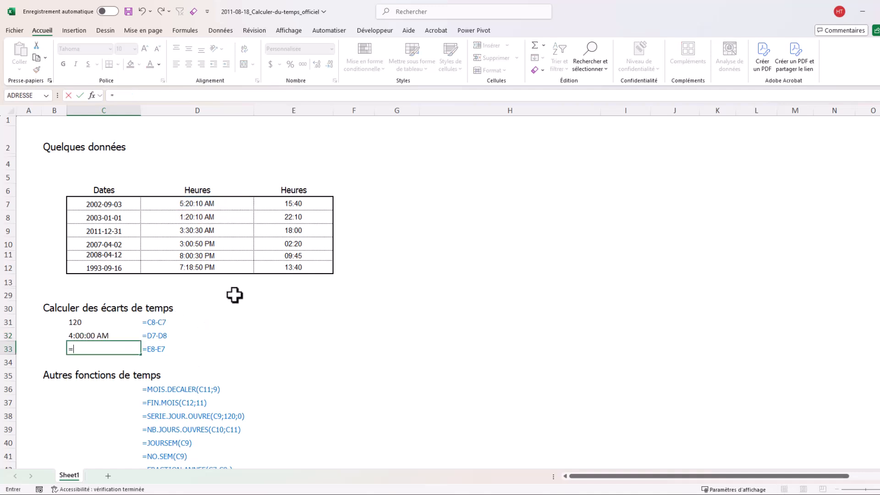
- Calculate the gap between the first two times of column E in cell C33 with =E8-E7, and check it against E8 and E7
text(=)
click(295, 216)
text(-)
click(298, 204)
key(Return)
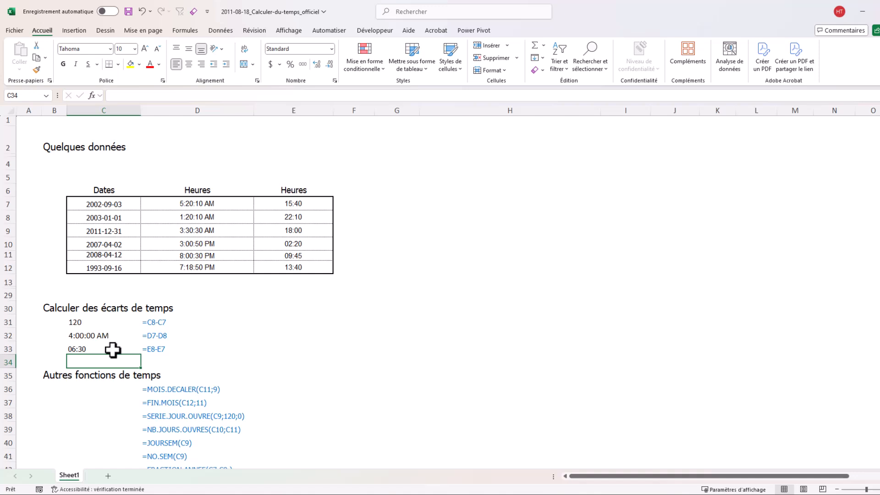
click(298, 217)
click(296, 202)
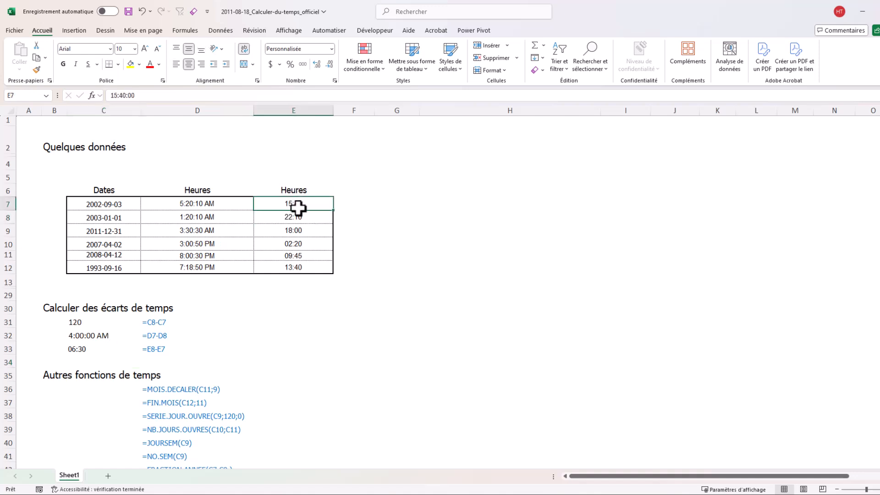
- Shift the date in C11 forward by 9 months in cell C36 with =MOIS.DECALER(C11;9), and compare the result with C11
click(116, 328)
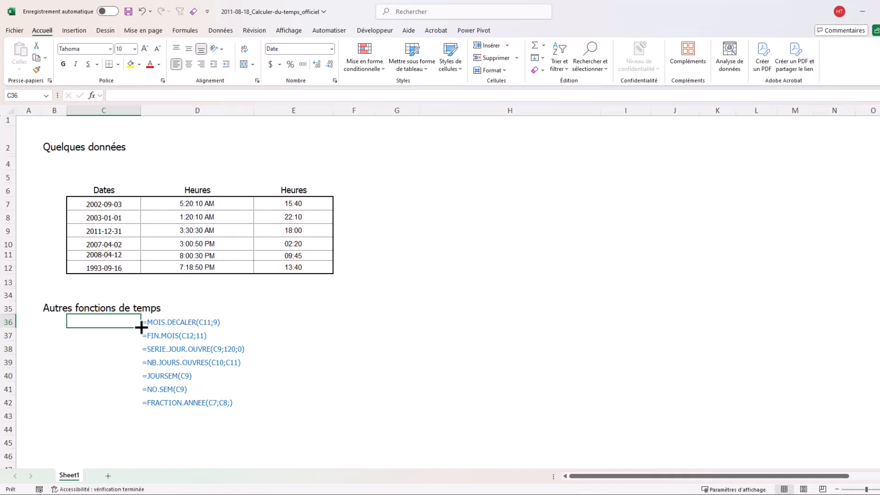
text(=)
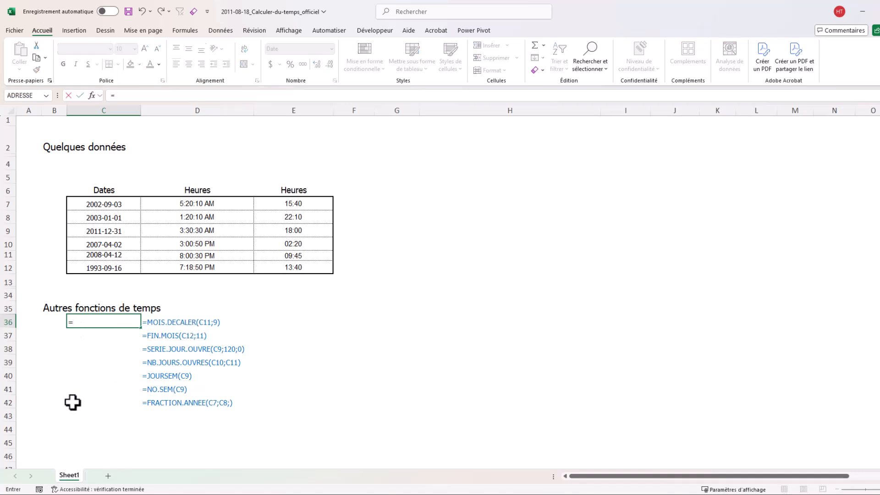
text(mois.)
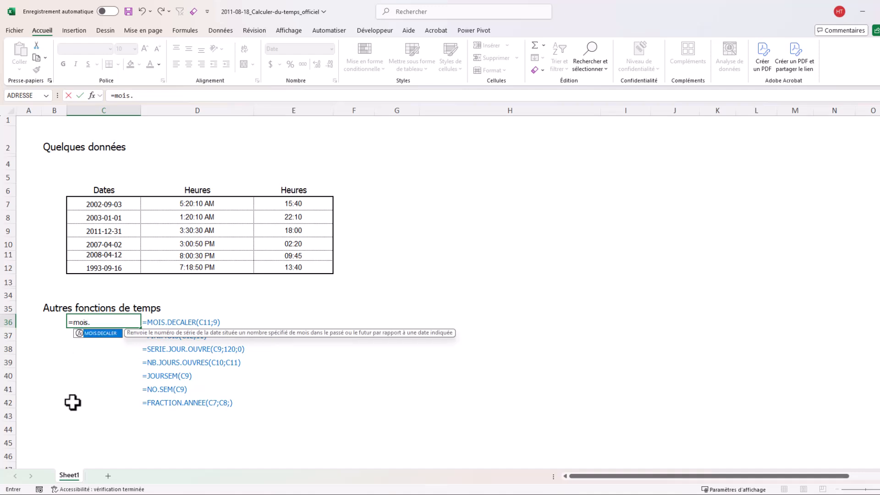
text(d)
key(Tab)
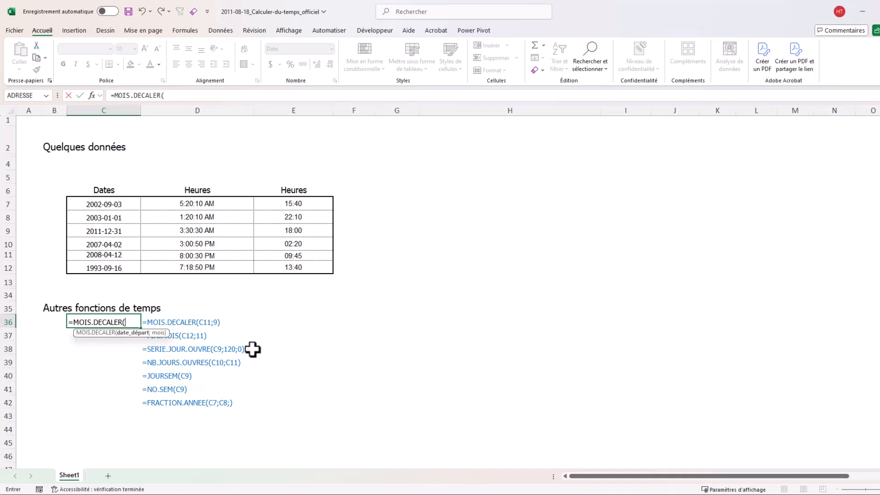
click(123, 258)
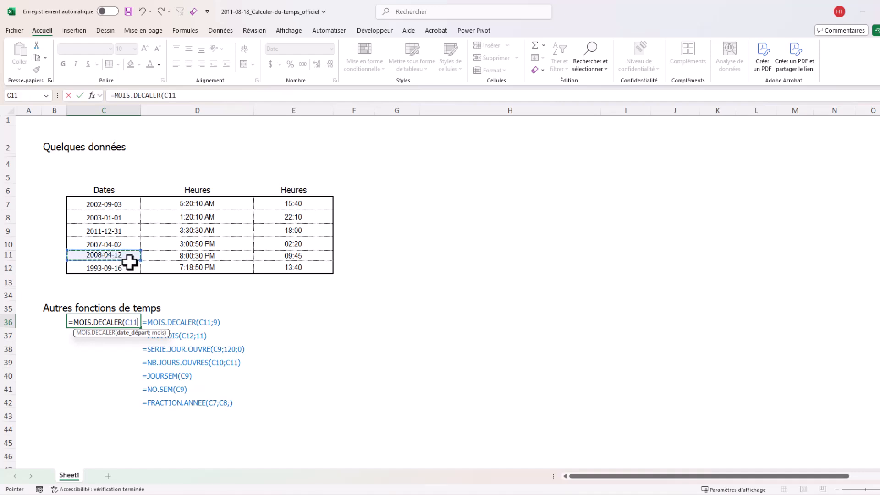
text(;9)
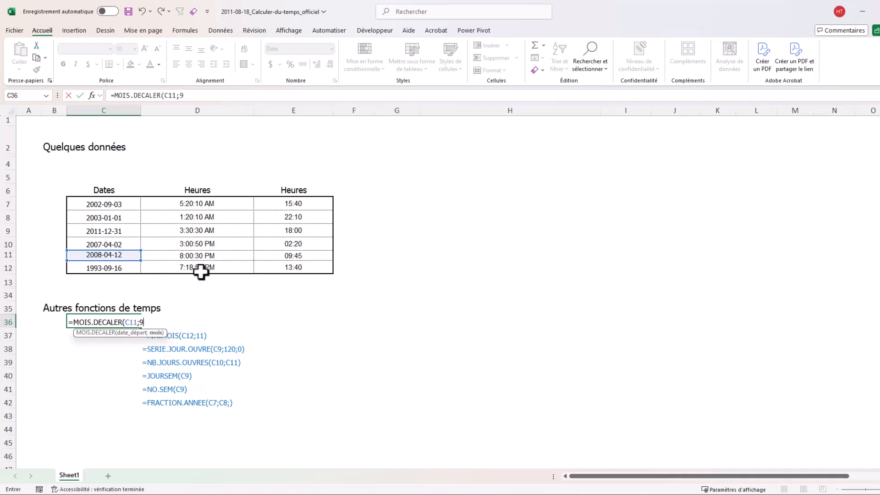
key(Return)
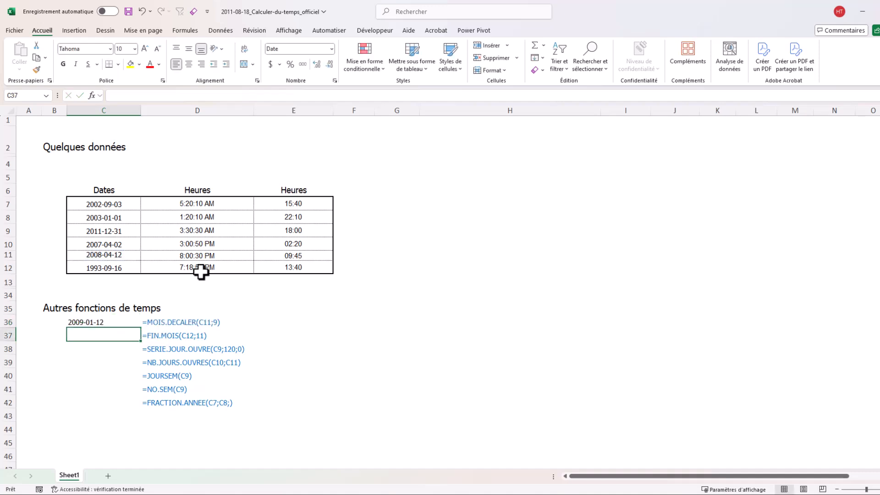
click(114, 321)
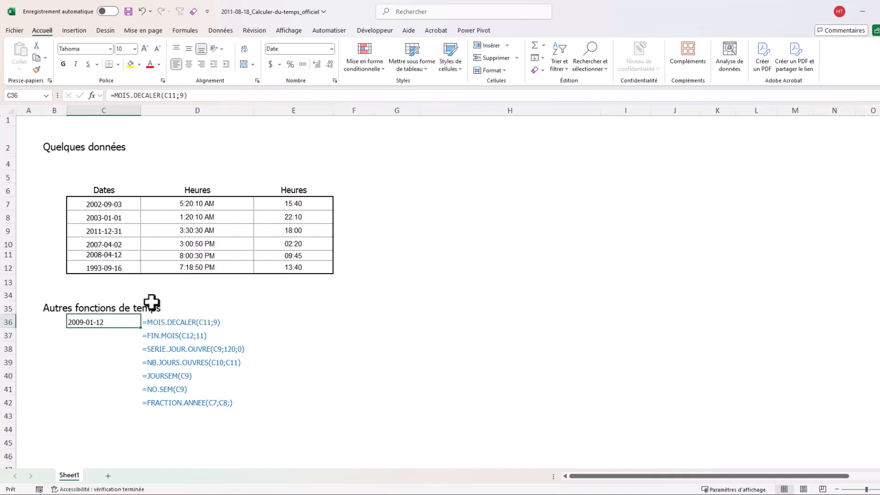
click(131, 254)
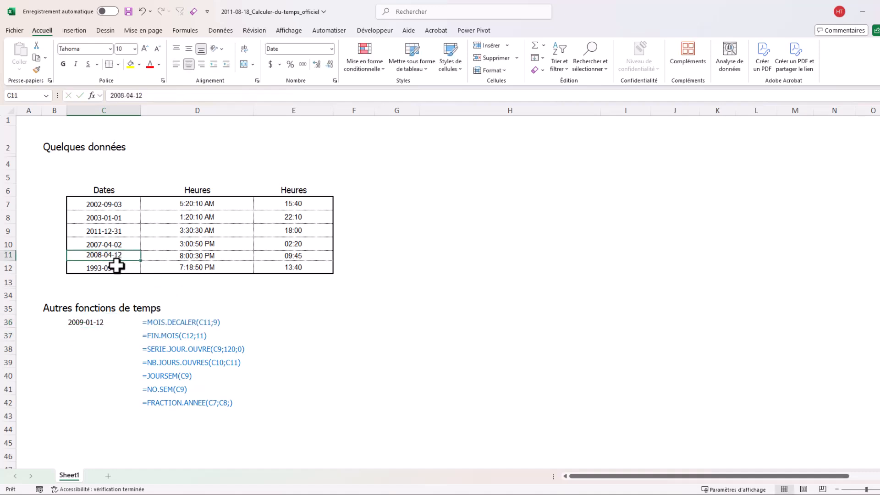
click(113, 322)
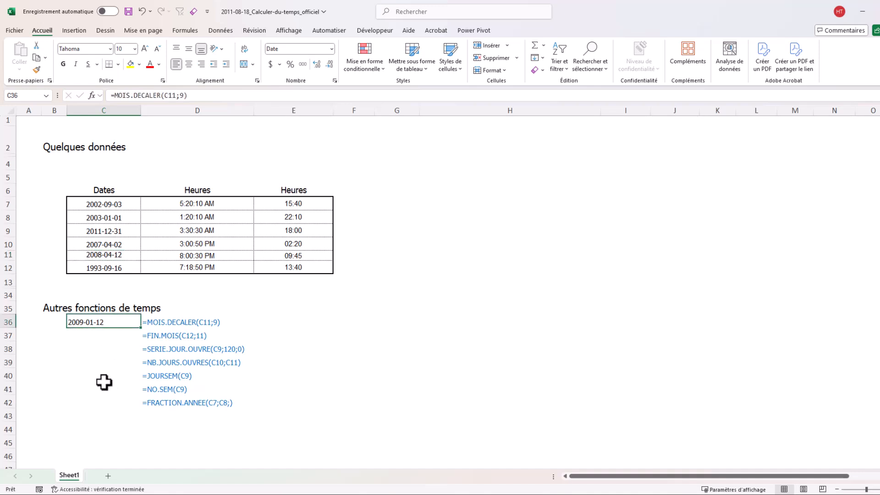
- Find the last day of the month 11 months after C12 in cell C37 with =FIN.MOIS(C12;11), and review the formula and source date
key(Return)
text(=fin)
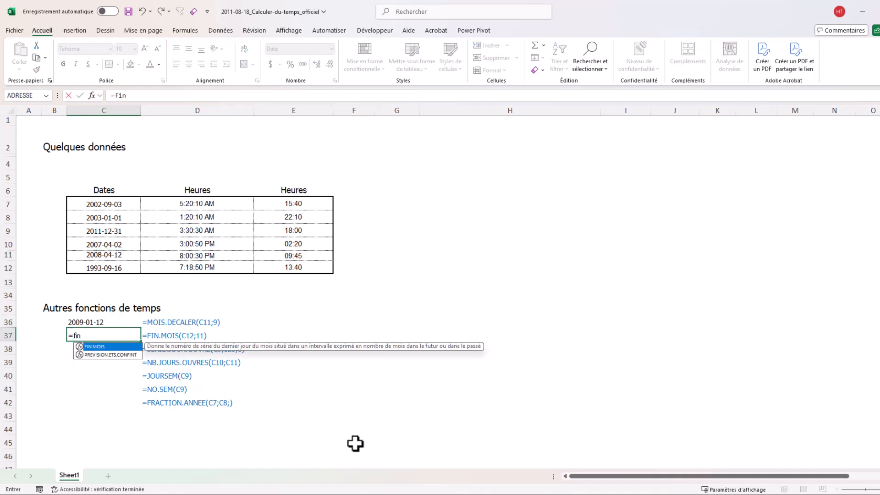
text(.mois)
key(Tab)
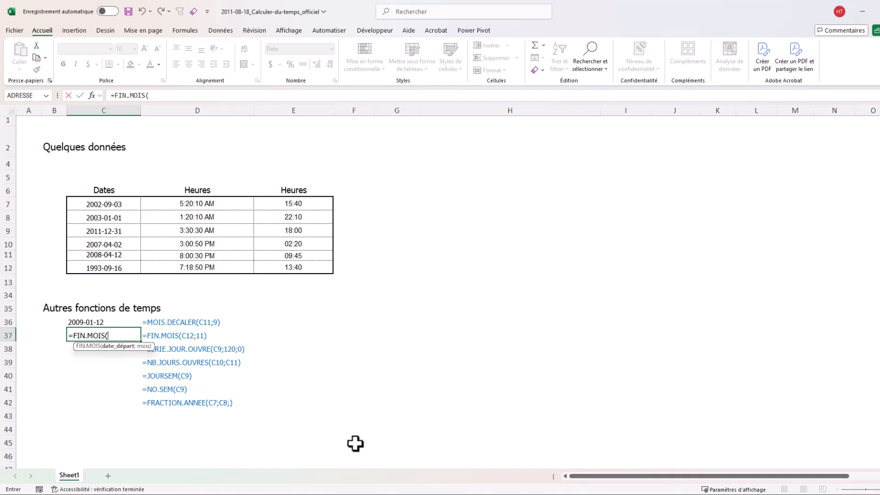
click(120, 271)
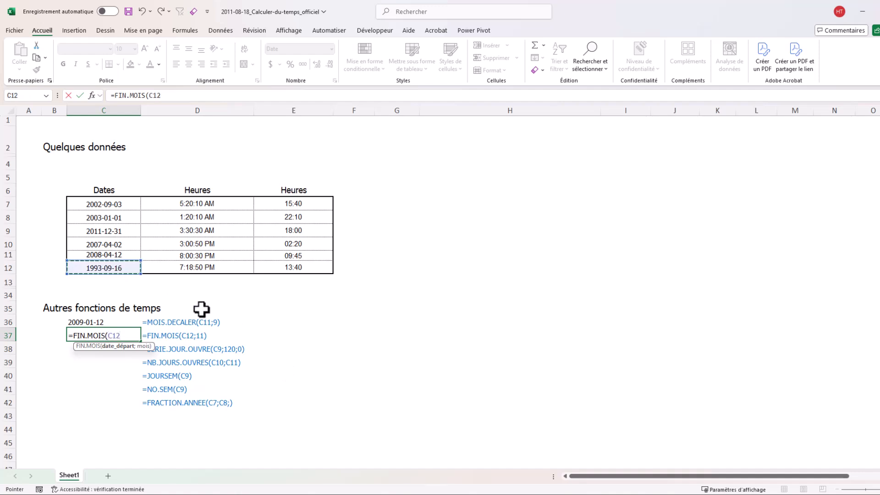
text(;11)
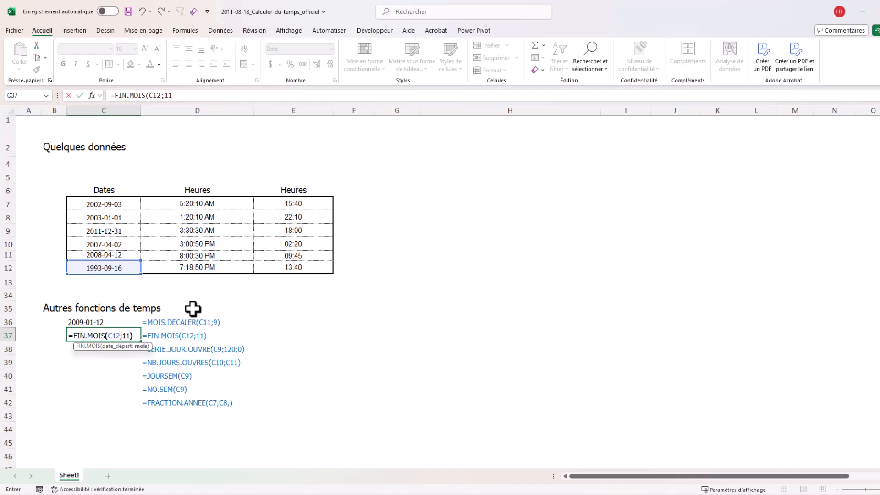
key(Return)
key(Up)
key(F2)
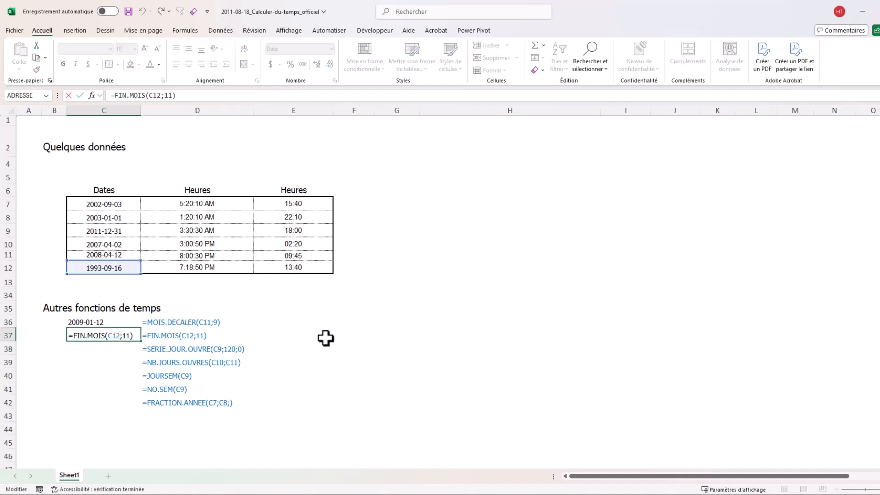
key(Return)
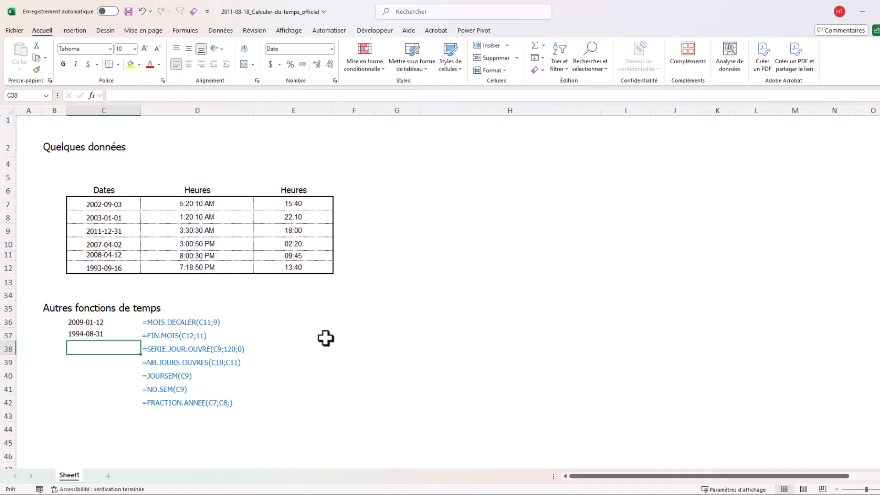
click(129, 266)
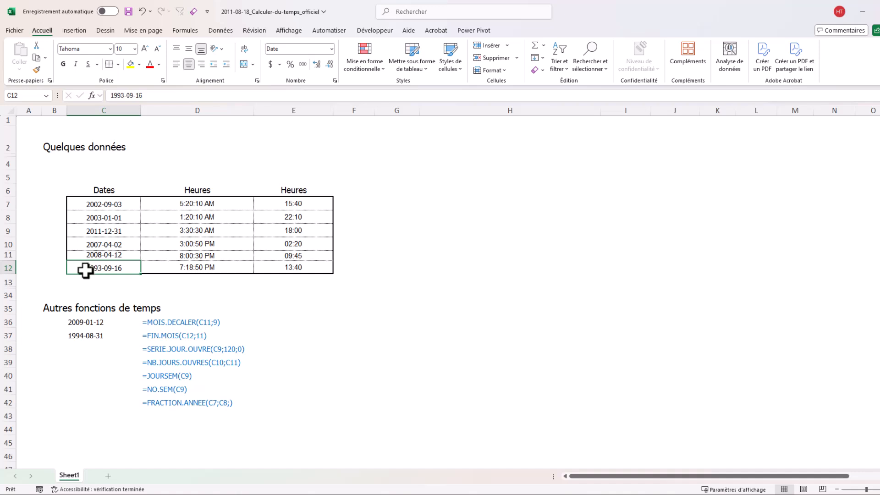
- Find the date 120 working days after C9 in cell C38 with =SERIE.JOUR.OUVRE(C9;120;0), and review the results in C36 to C38
click(77, 345)
text(=serie)
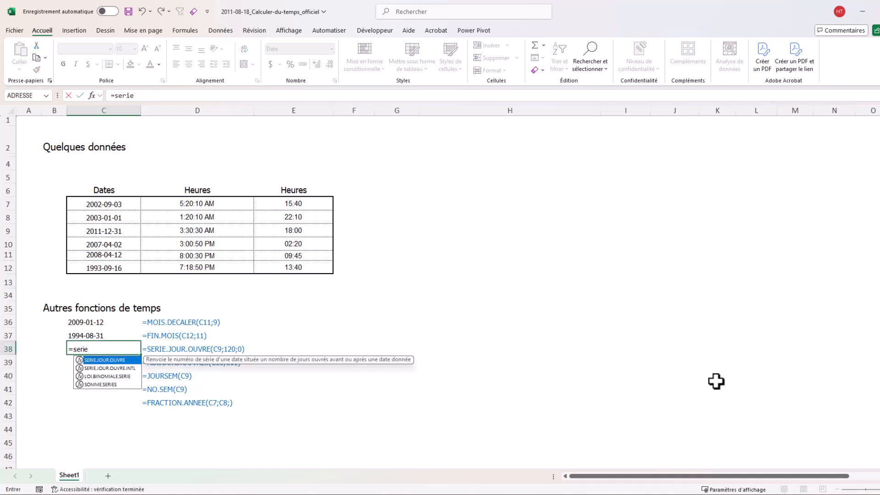
double_click(109, 360)
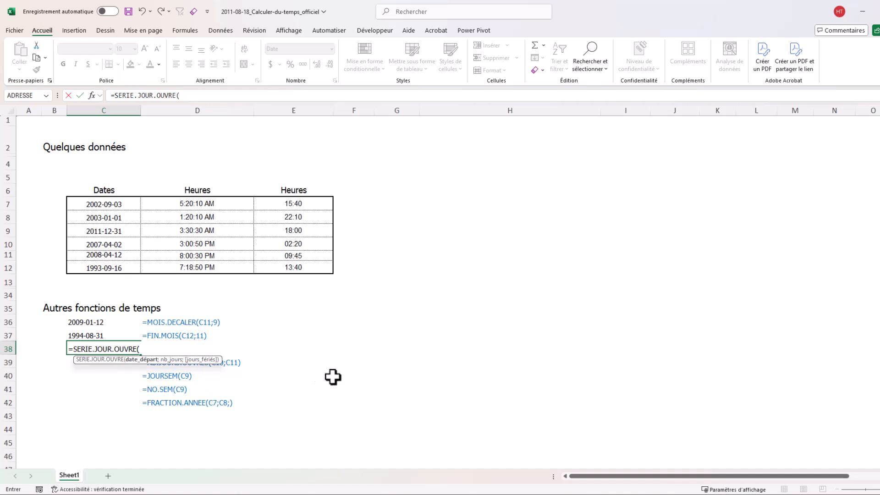
click(125, 232)
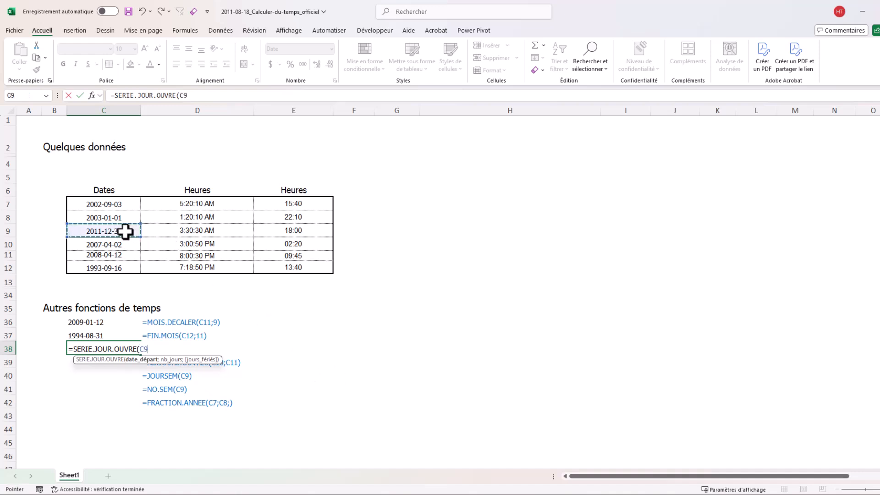
text(;)
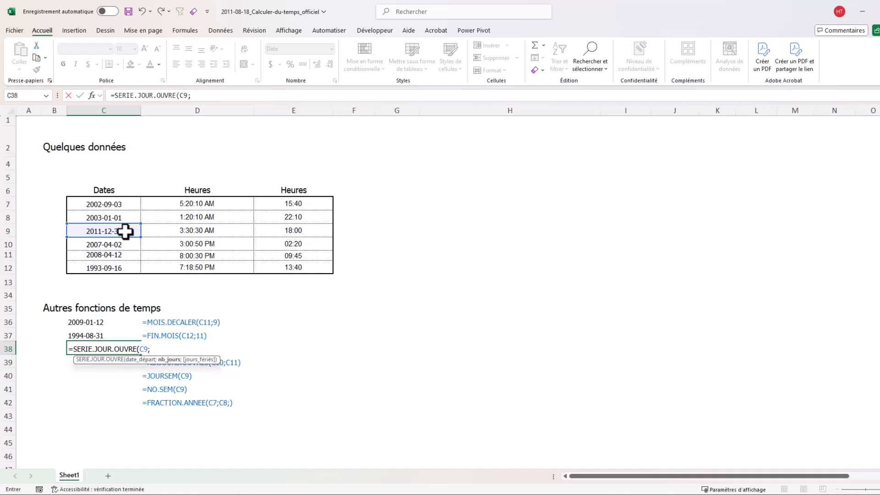
text(120;0)
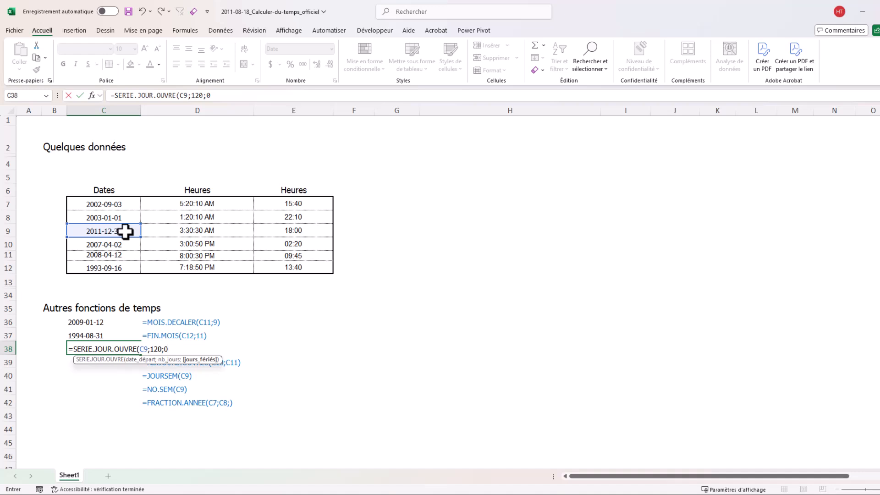
key(Return)
click(117, 351)
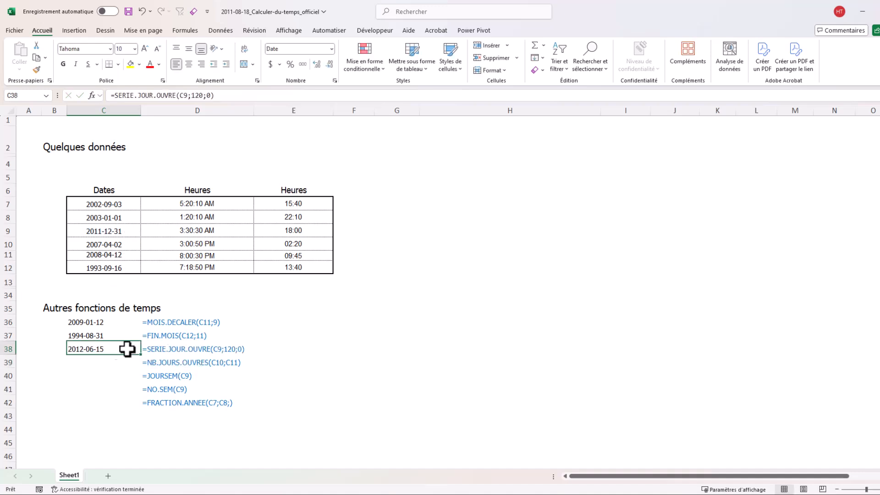
drag(118, 323, 122, 346)
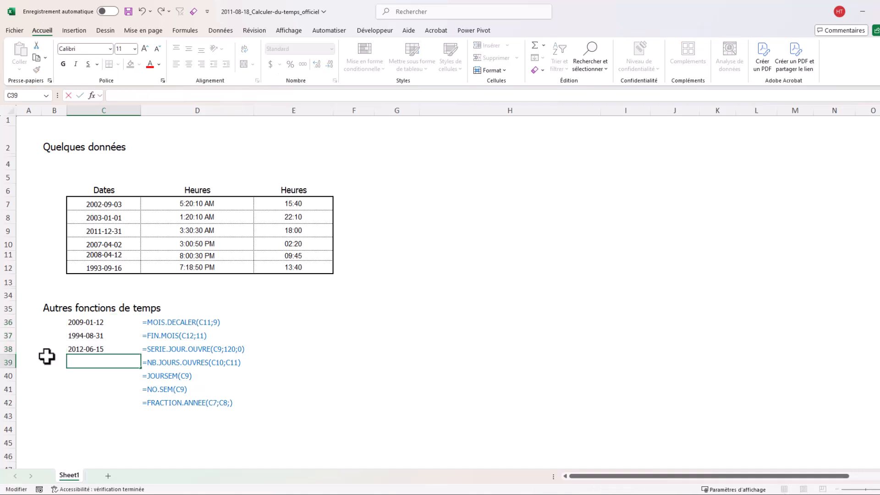
- Count the working days between the dates in C10 and C11 in cell C39 with =NB.JOURS.OUVRES(C10;C11)
text(=nb.jou)
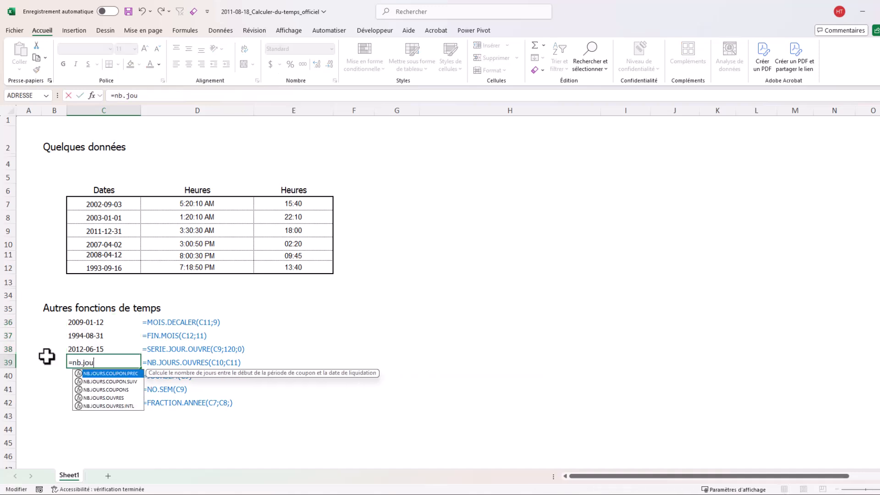
double_click(105, 397)
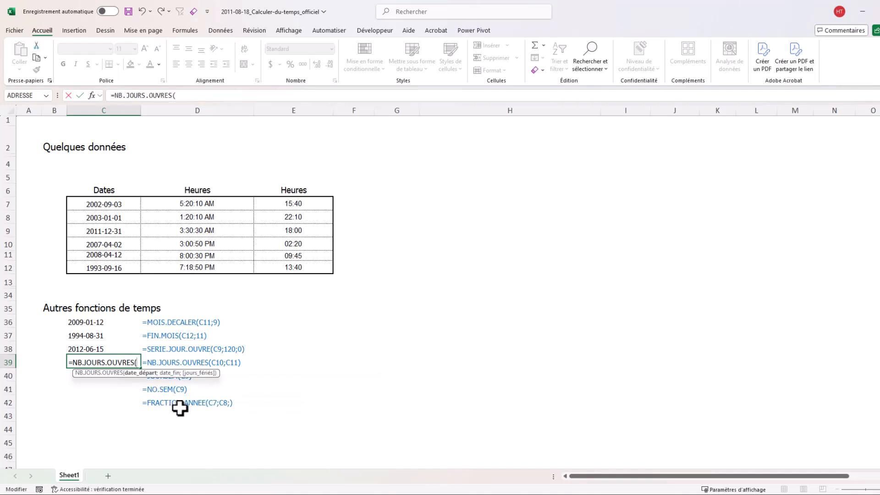
click(123, 245)
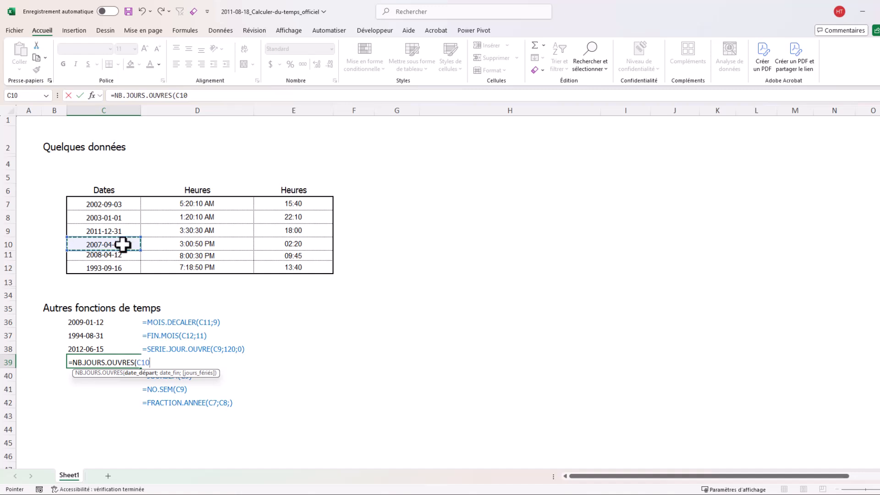
text(;)
click(122, 255)
key(Return)
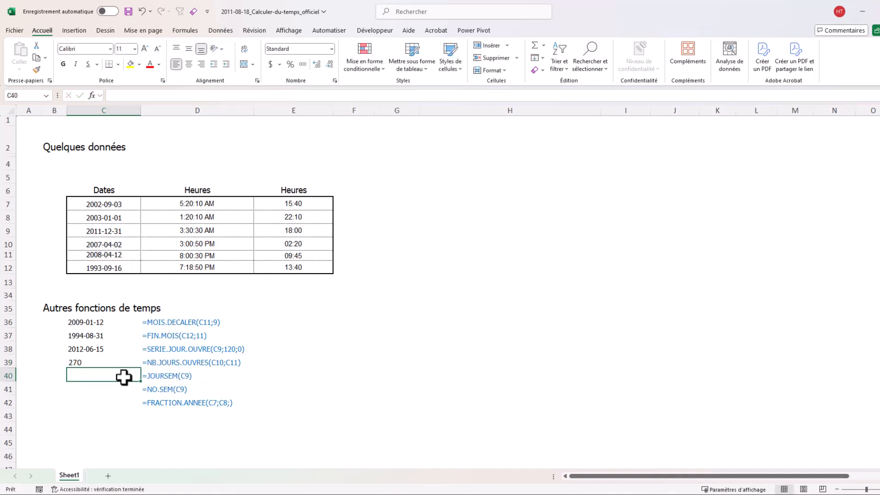
- Get the weekday number of the date in C9 in cell C40 with =JOURSEM(C9), and review the result
text(=joursem)
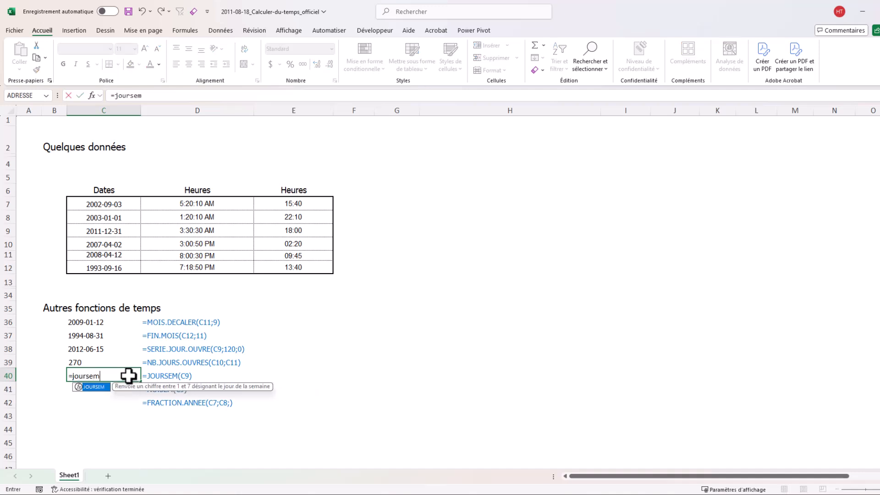
text(()
click(117, 234)
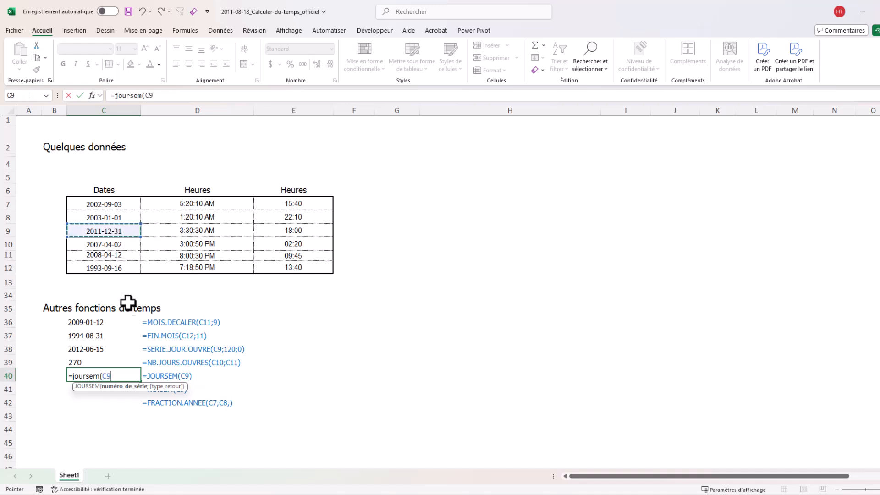
text())
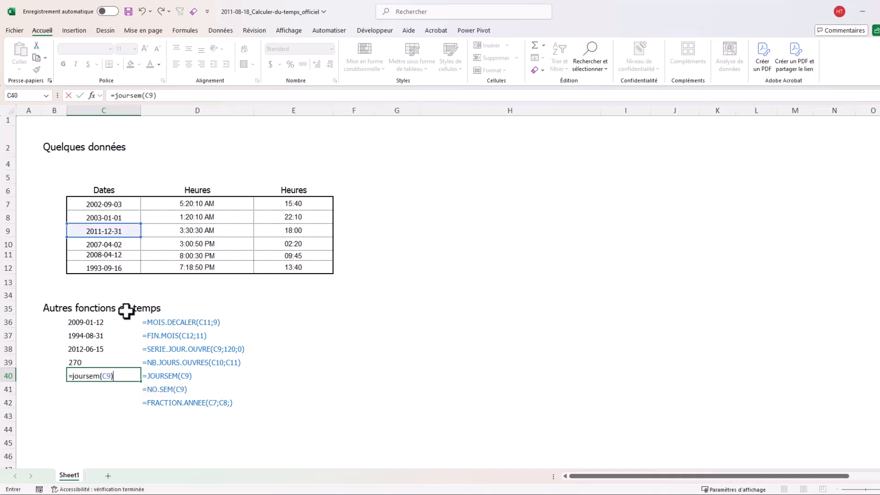
key(Return)
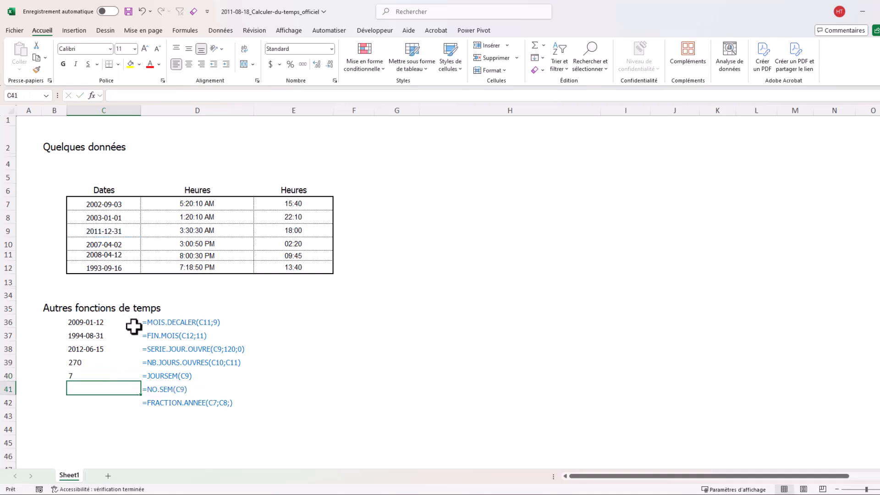
click(99, 373)
- Get the week number of the date in C9 in cell C41 with =NO.SEMAINE(C9)
key(Down)
text(=no)
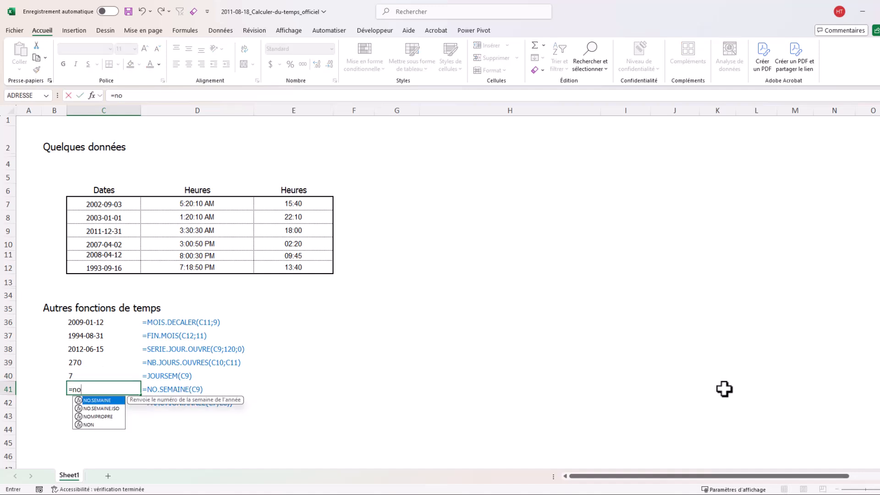
text(.semaine)
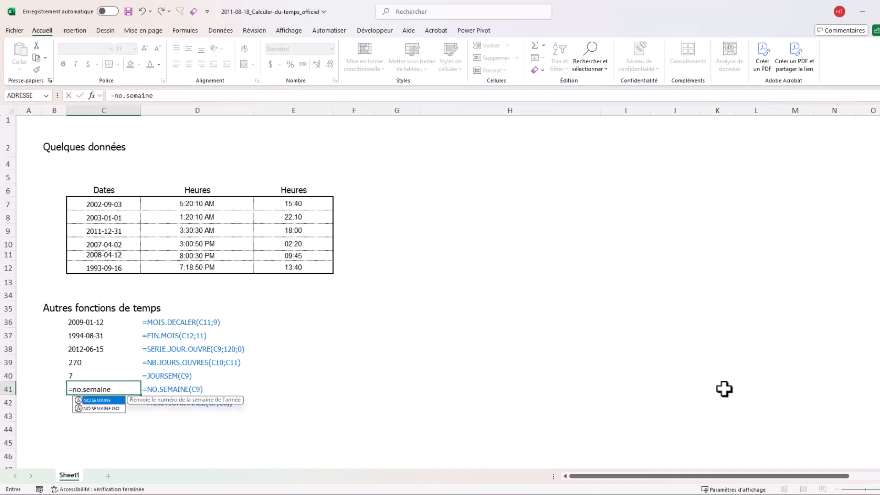
text(()
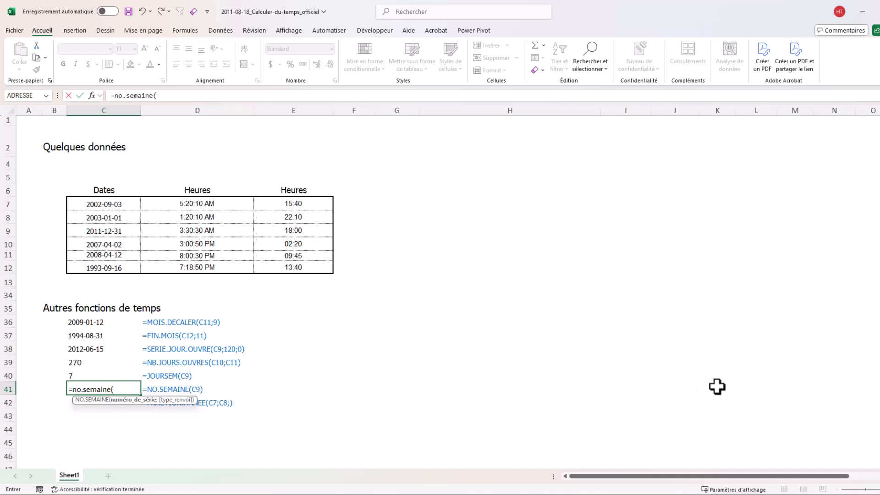
click(117, 233)
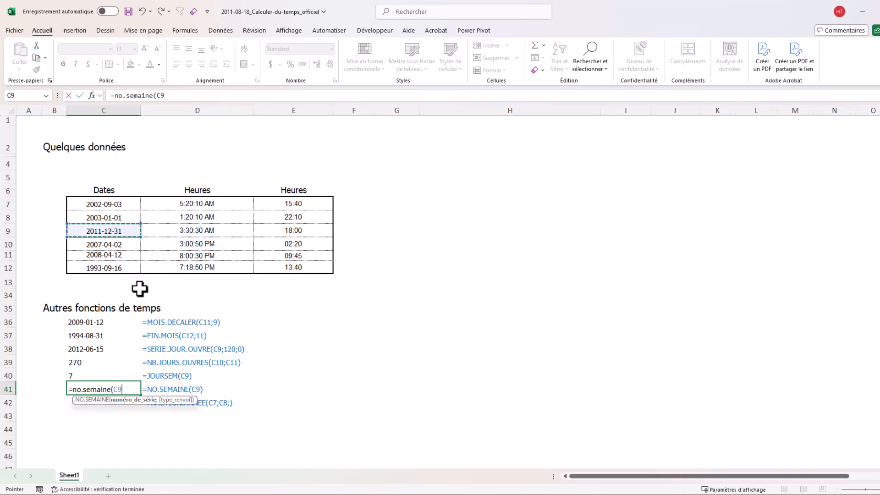
text())
key(Return)
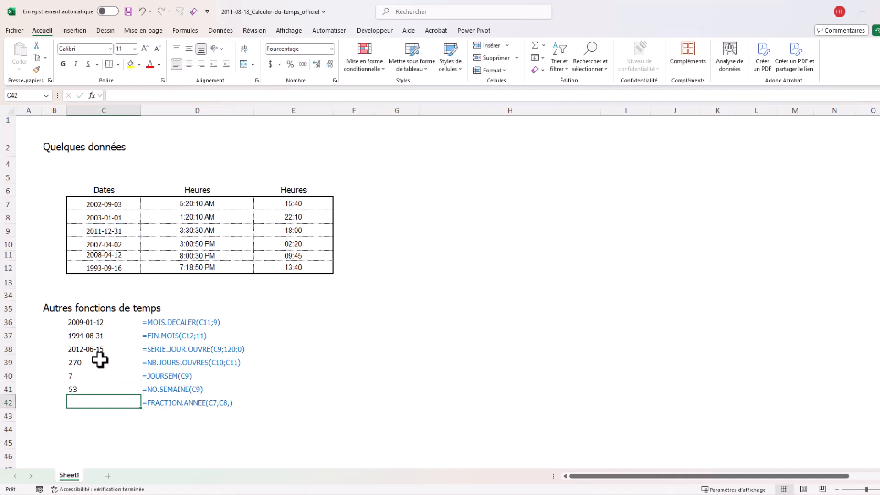
- Calculate the fraction of a year between the dates in C7 and C8 in cell C42 with =FRACTION.ANNEE(C7;C8), and review the result
text(=frac)
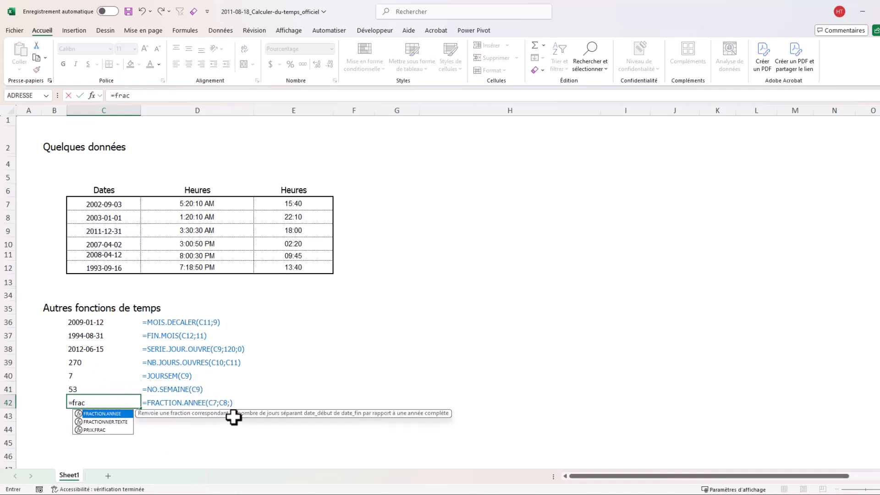
double_click(112, 413)
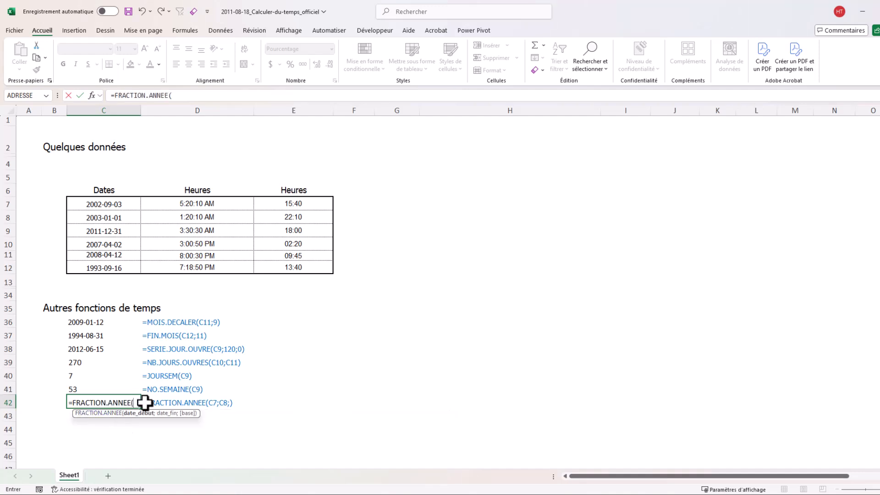
click(116, 205)
text(;)
click(118, 218)
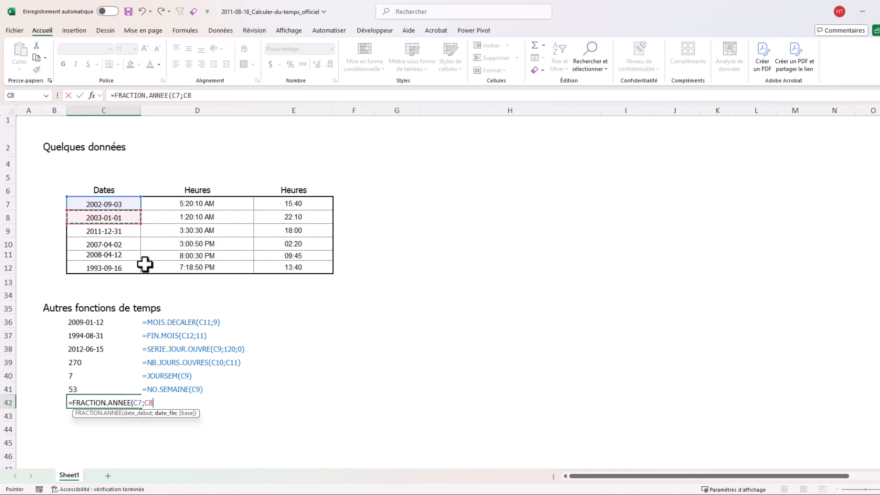
text())
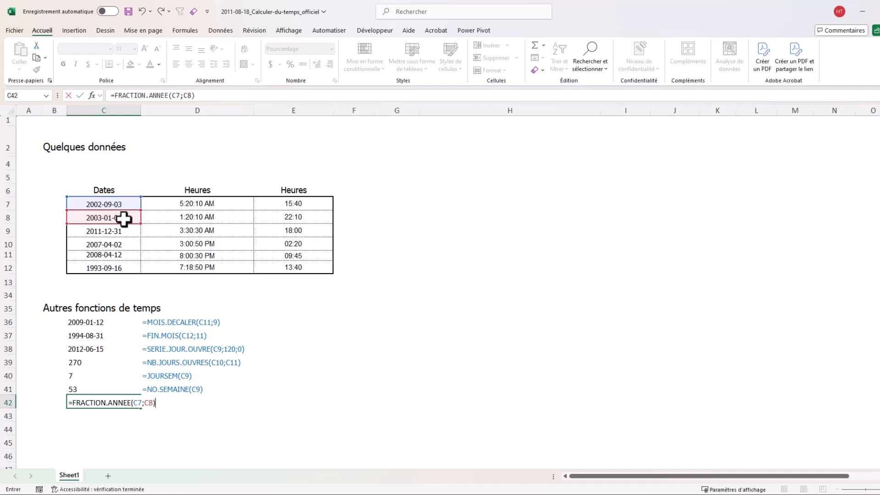
click(155, 404)
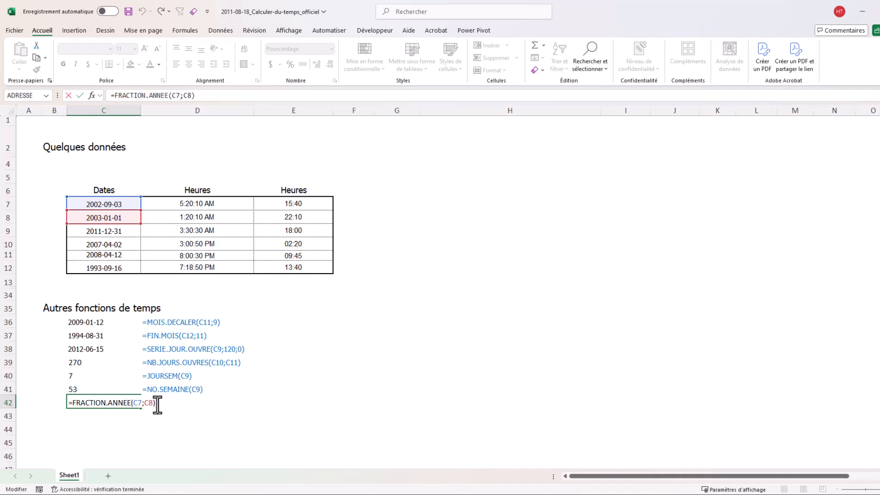
key(Return)
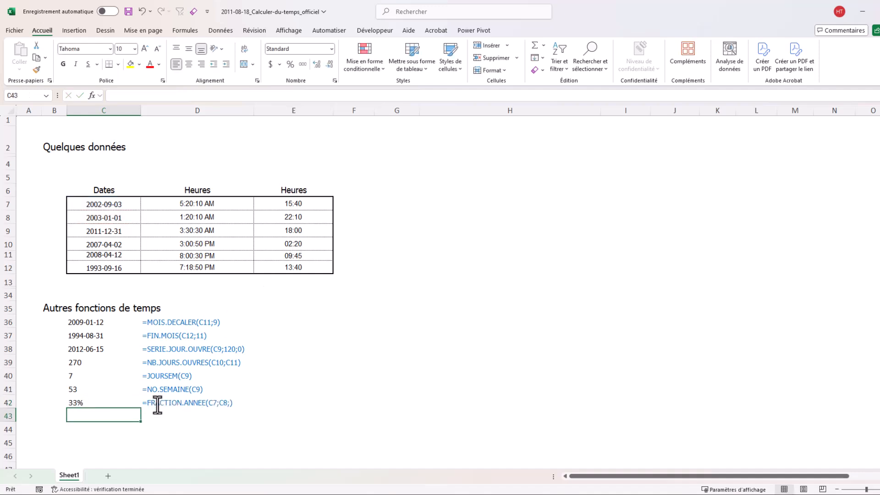
click(93, 402)
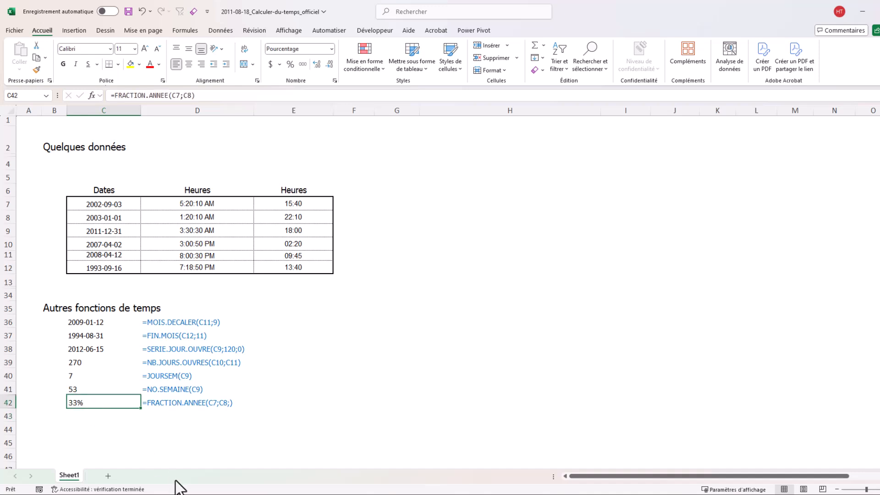